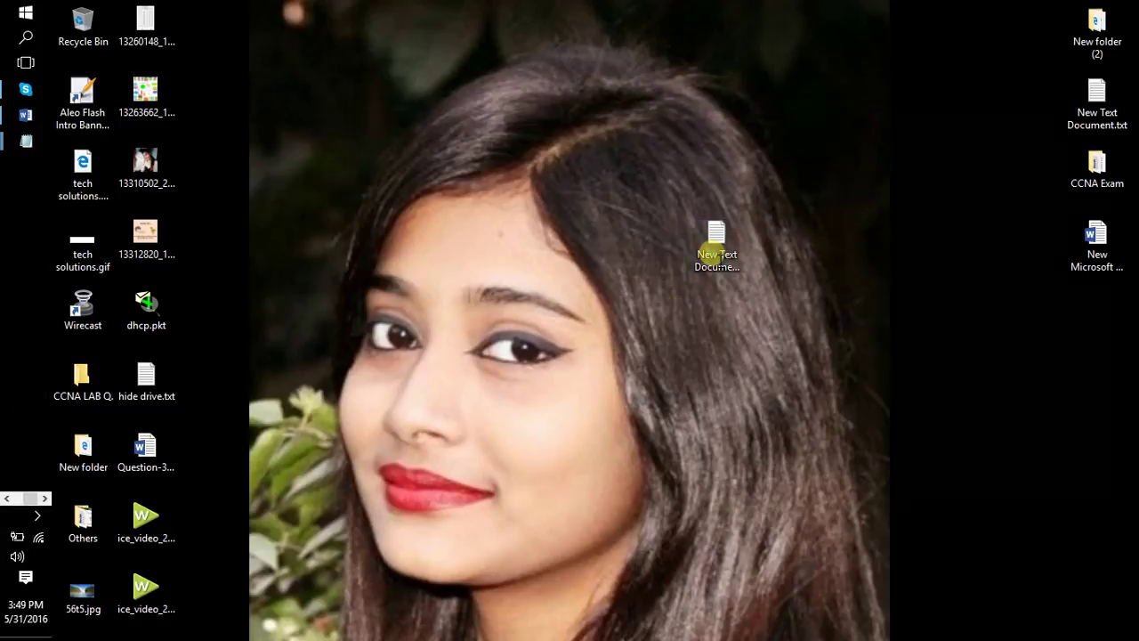
# Glance at the CCNA note file, then return to the desktop and show the app launchers
pyautogui.doubleClick(712, 252)
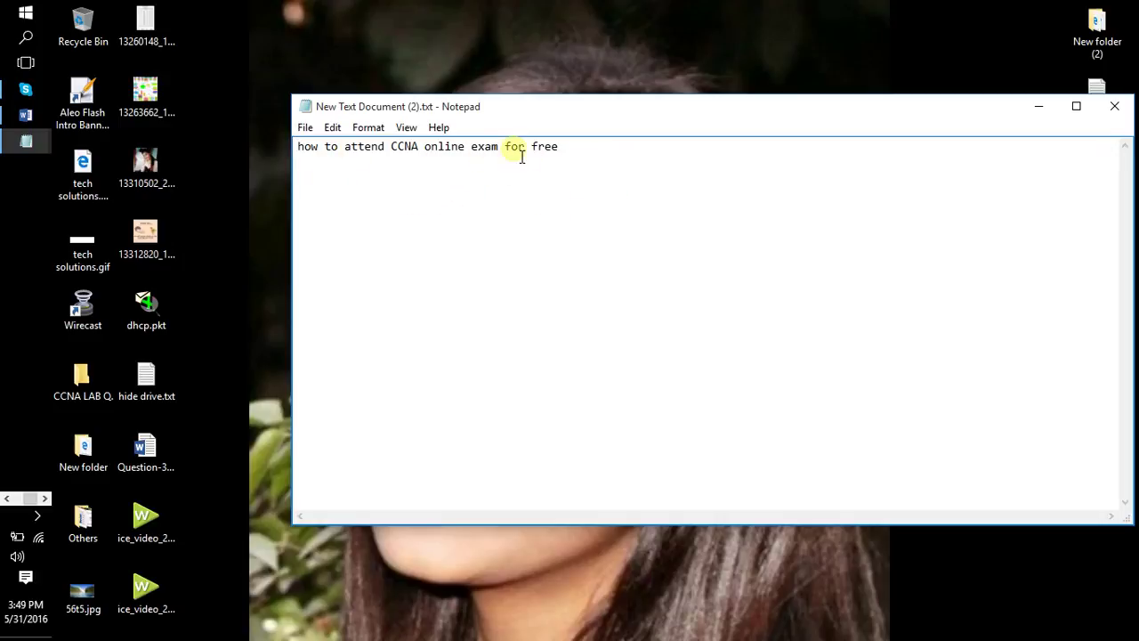
pyautogui.click(1038, 105)
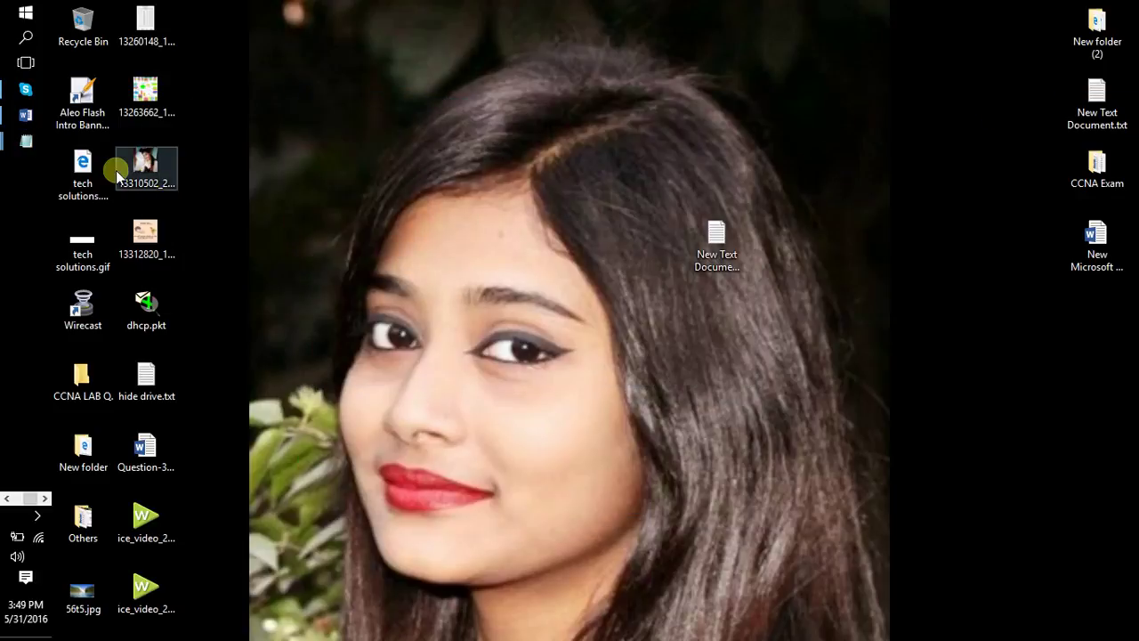
pyautogui.click(8, 499)
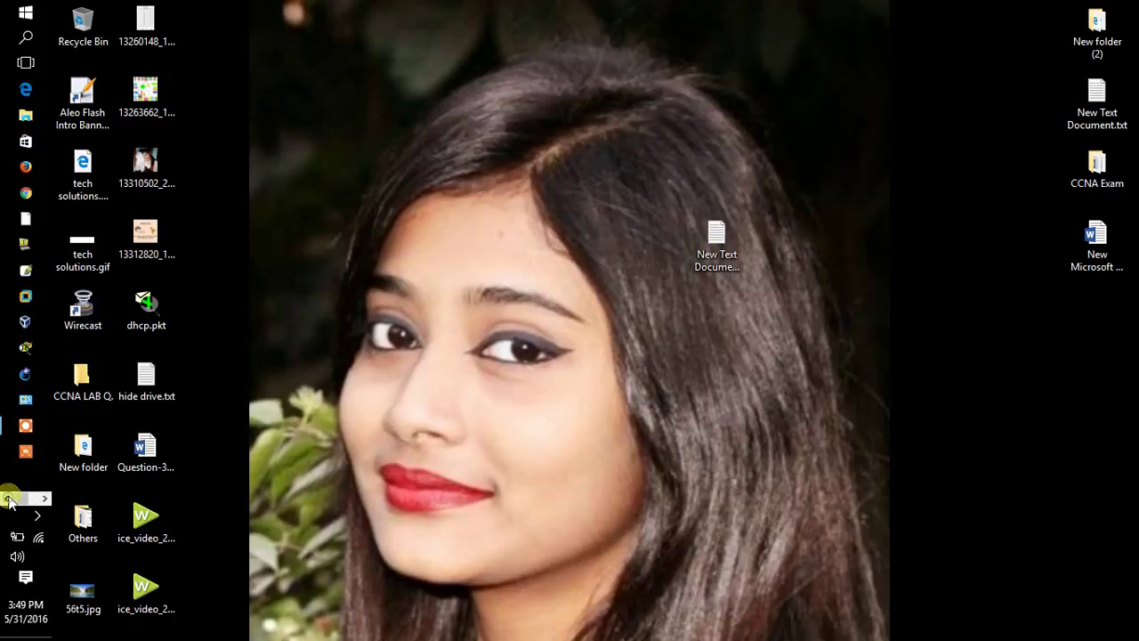
pyautogui.click(27, 194)
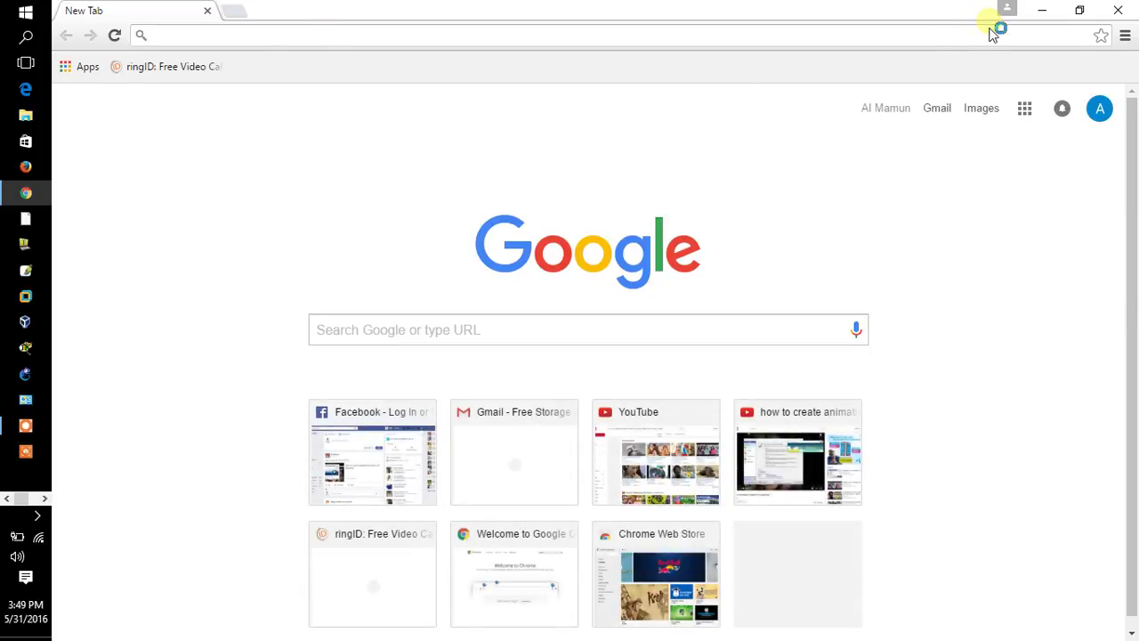
pyautogui.write('www.')
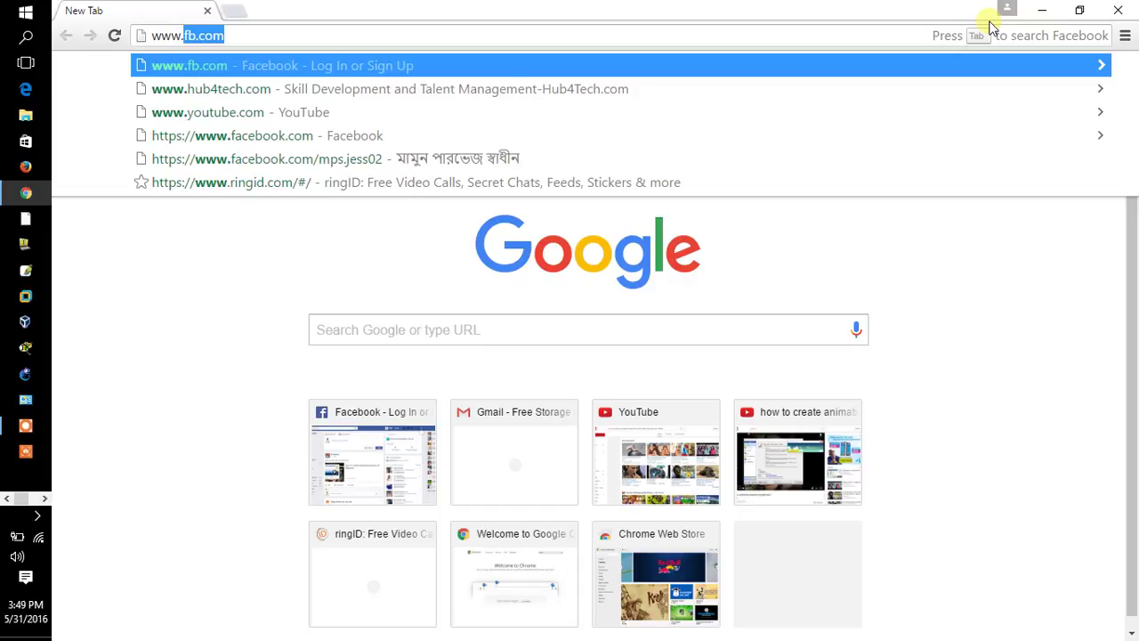
pyautogui.write('h')
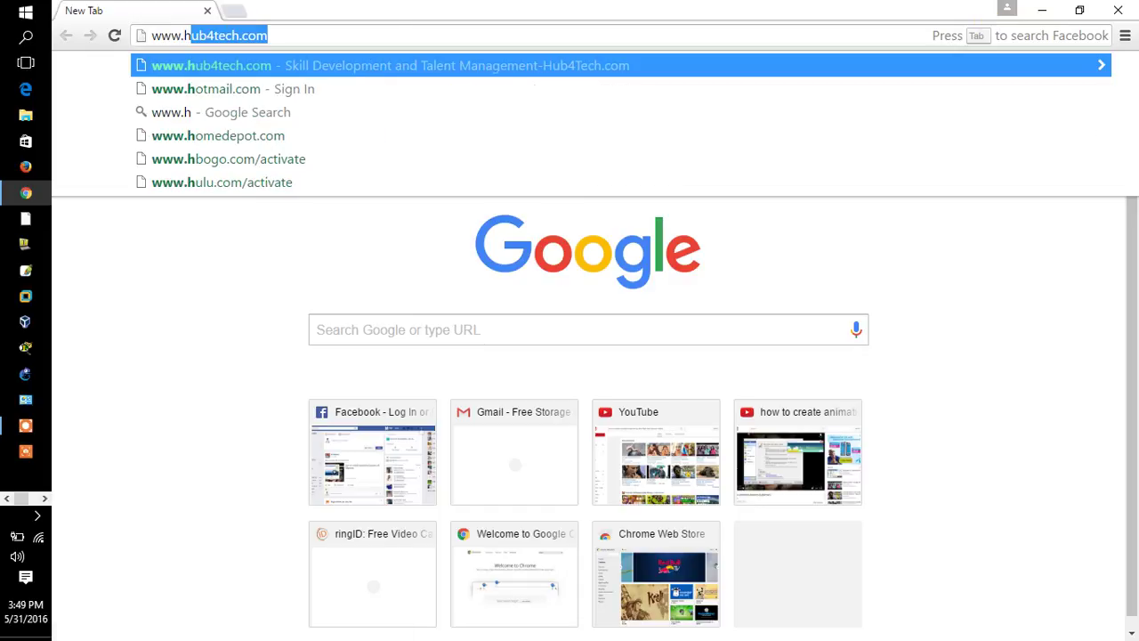
pyautogui.click(336, 35)
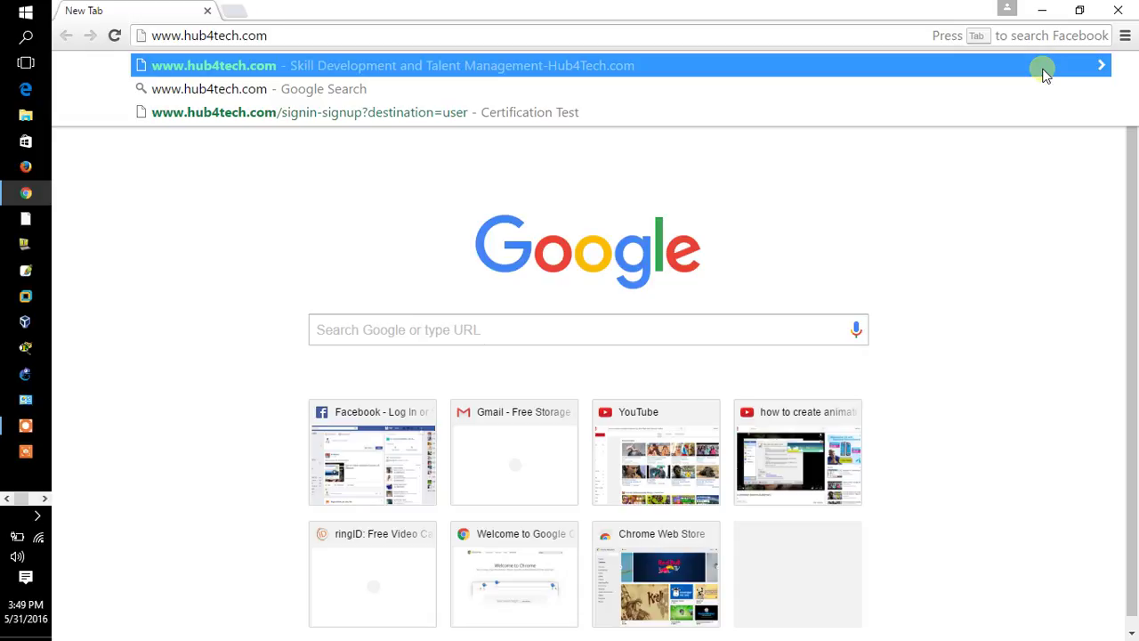
pyautogui.click(1045, 72)
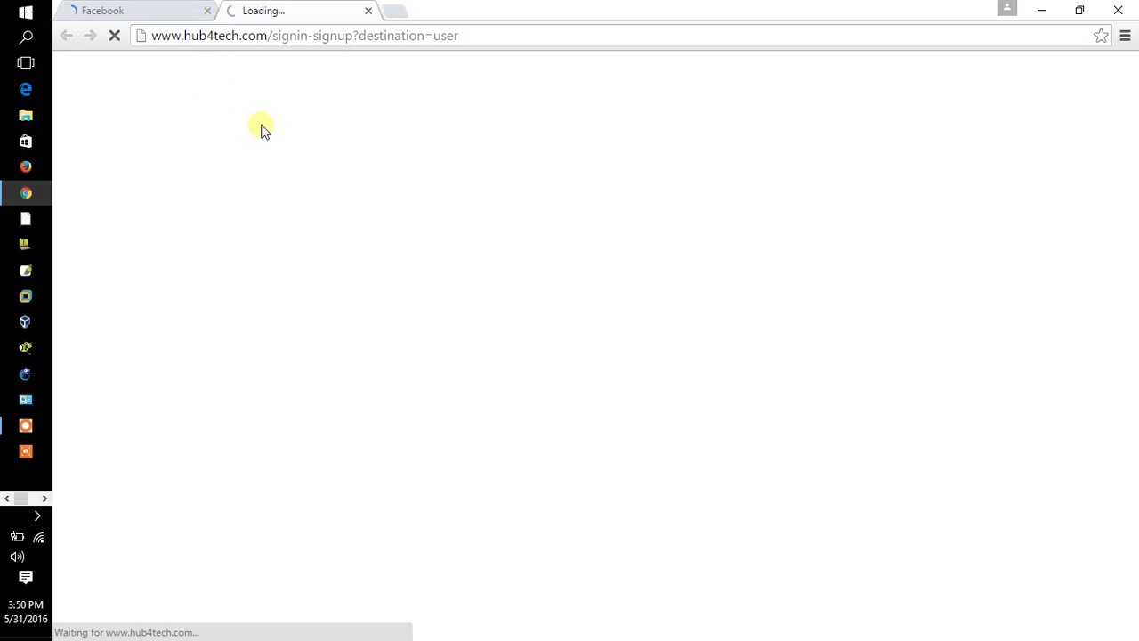
# Close the leftover Facebook tab and start filling the Full Name field under Create new account
pyautogui.click(207, 11)
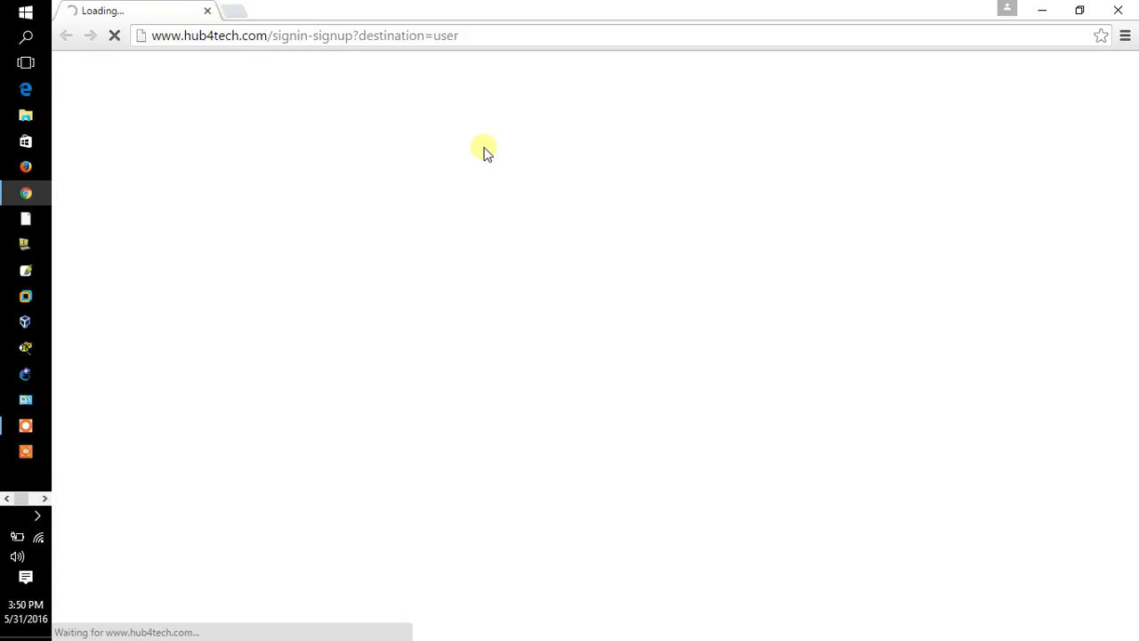
pyautogui.click(696, 440)
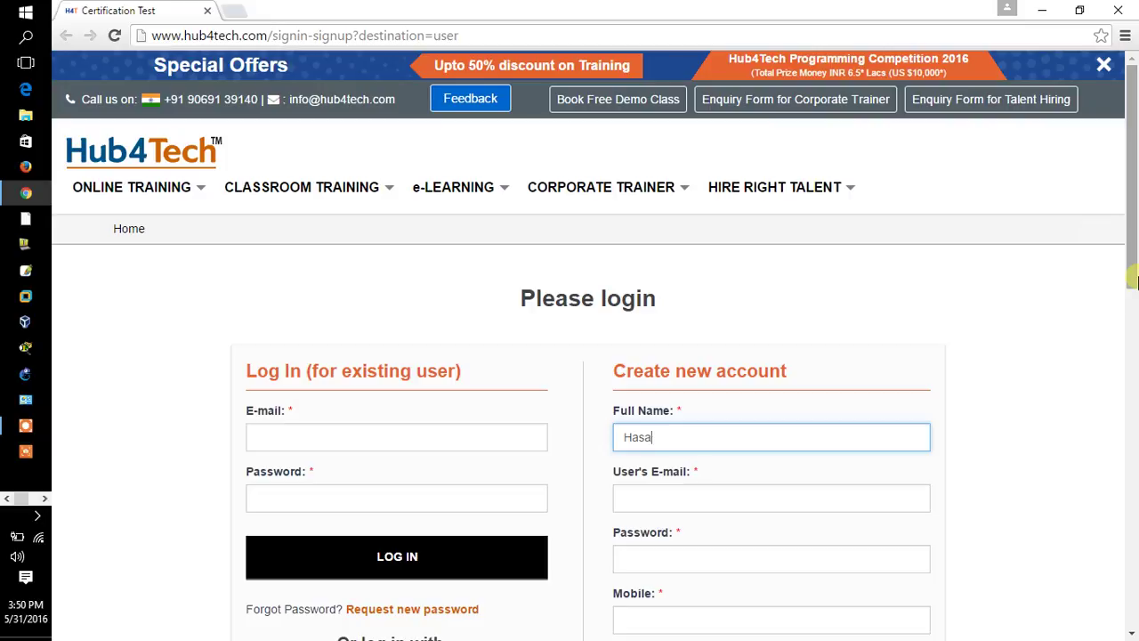
# Correct the mistyped full name, then enter the e-mail address, password and mobile number
pyautogui.press('BackSpace')
pyautogui.press('BackSpace')
pyautogui.press('BackSpace')
pyautogui.scroll(-1, 1104, 300)
pyautogui.click(723, 418)
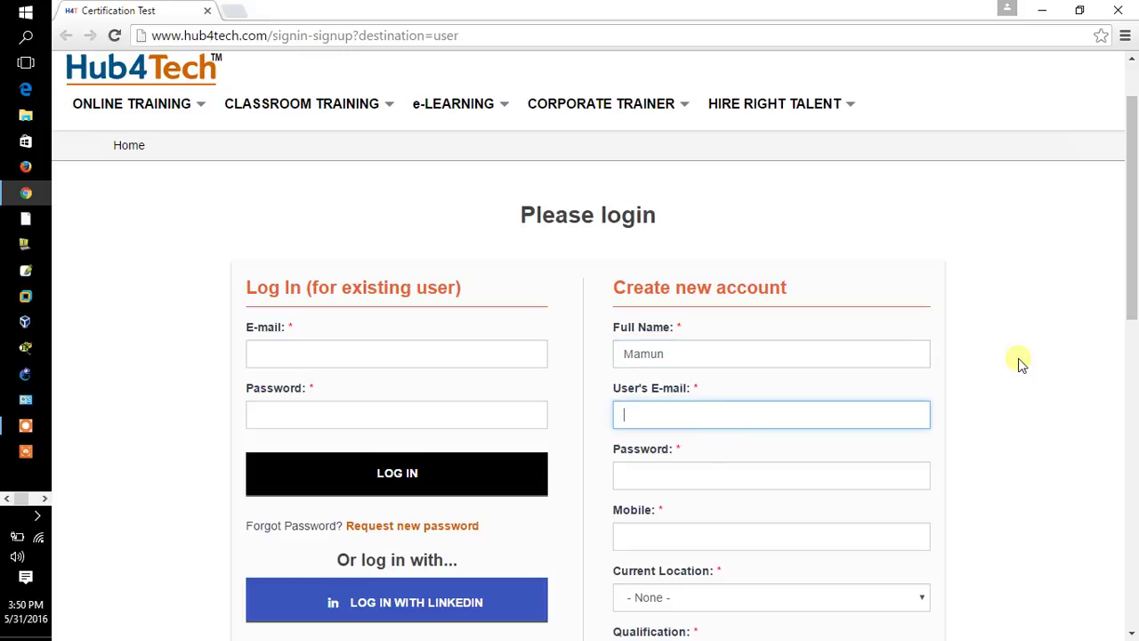
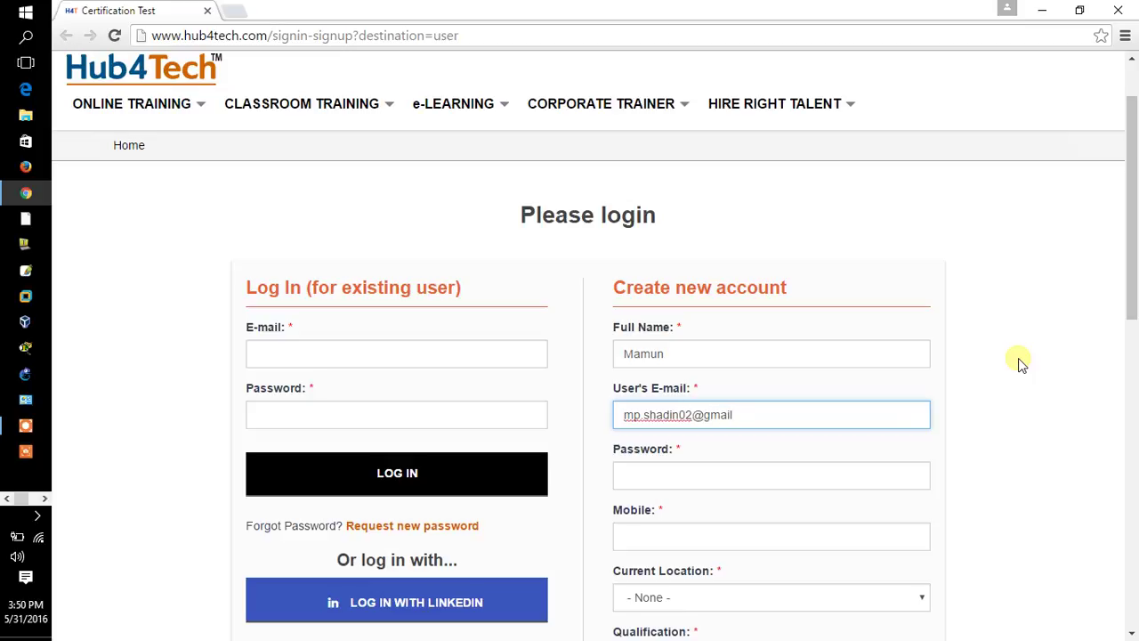
pyautogui.scroll(-2, 934, 356)
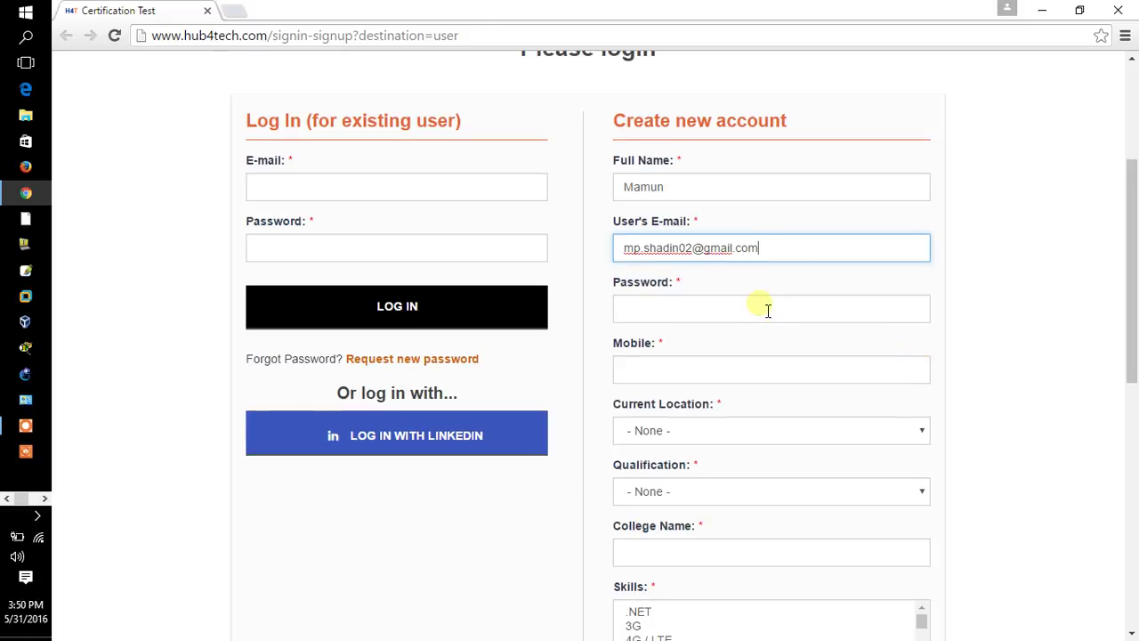
pyautogui.click(747, 303)
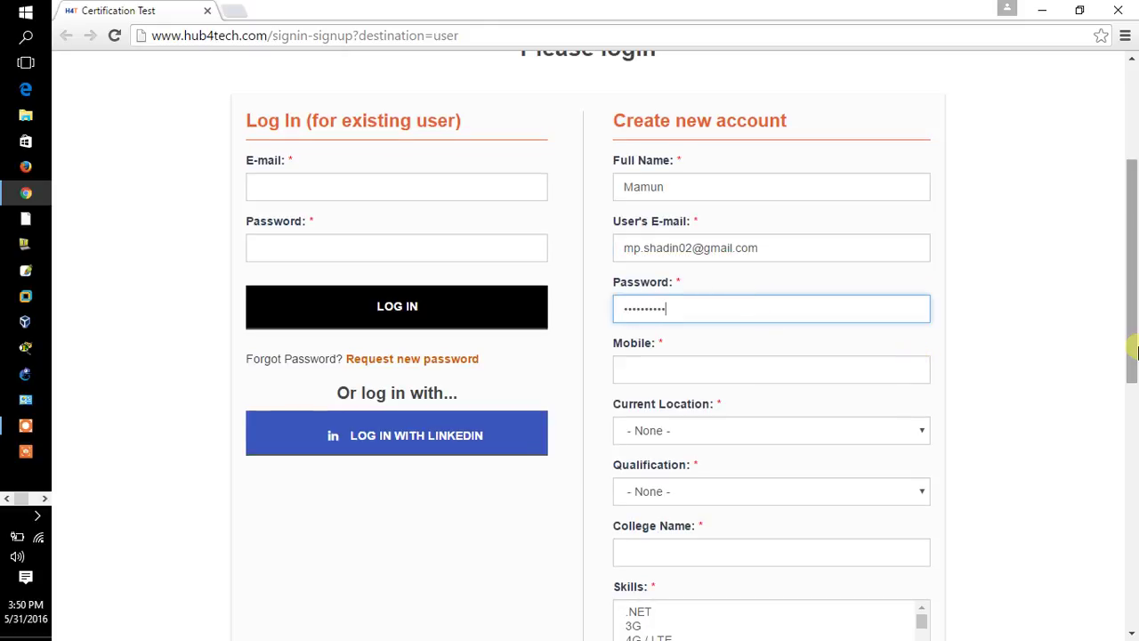
pyautogui.click(763, 374)
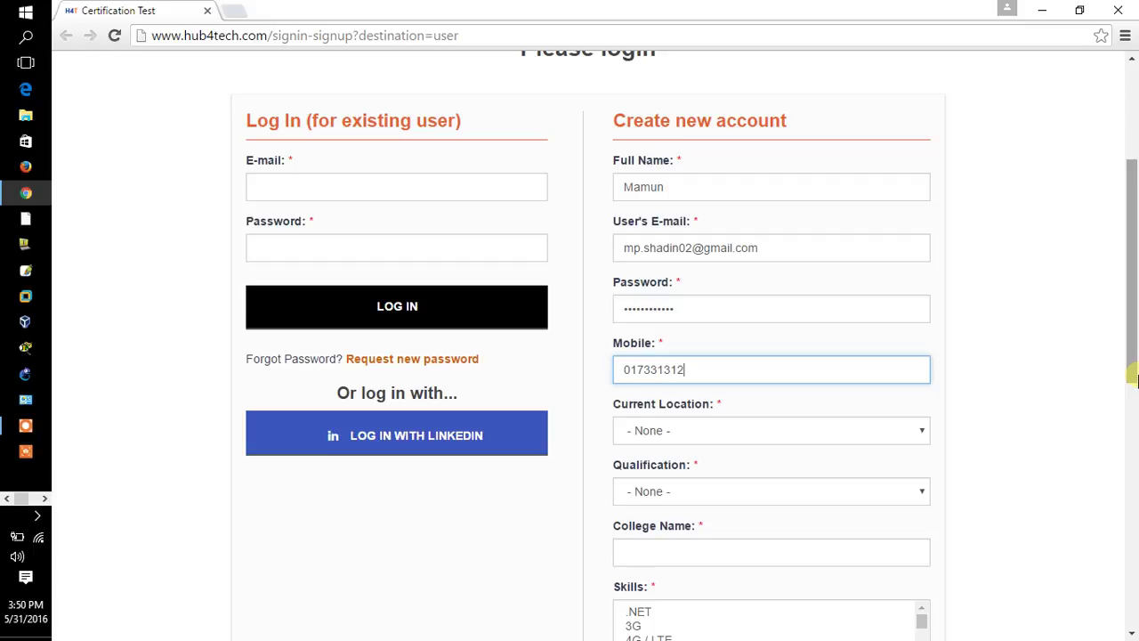
# Set Current Location to Bangladesh from the dropdown list
pyautogui.click(899, 430)
pyautogui.scroll(-5, 833, 328)
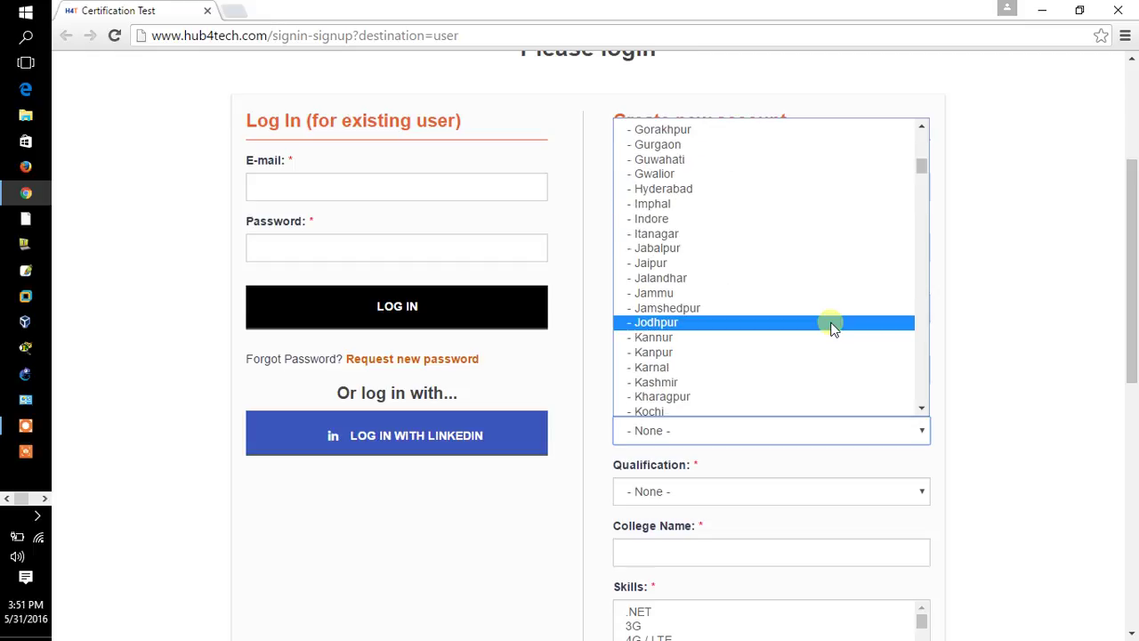
pyautogui.scroll(-4, 834, 326)
pyautogui.scroll(-5, 835, 324)
pyautogui.scroll(-1, 835, 322)
pyautogui.scroll(-2, 837, 317)
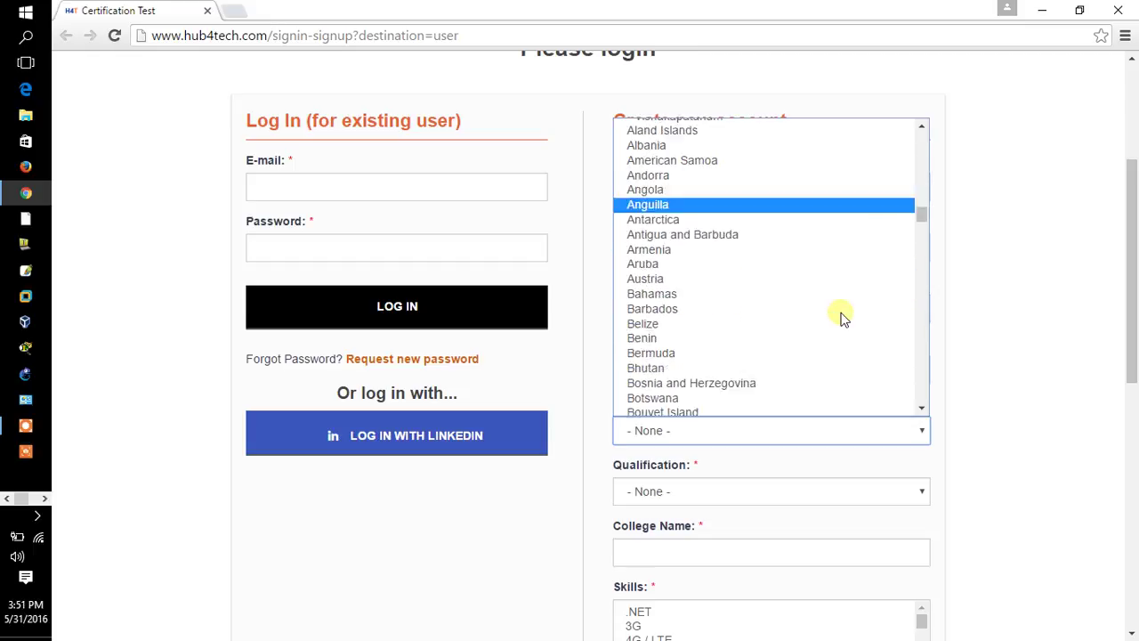
pyautogui.scroll(-1, 838, 312)
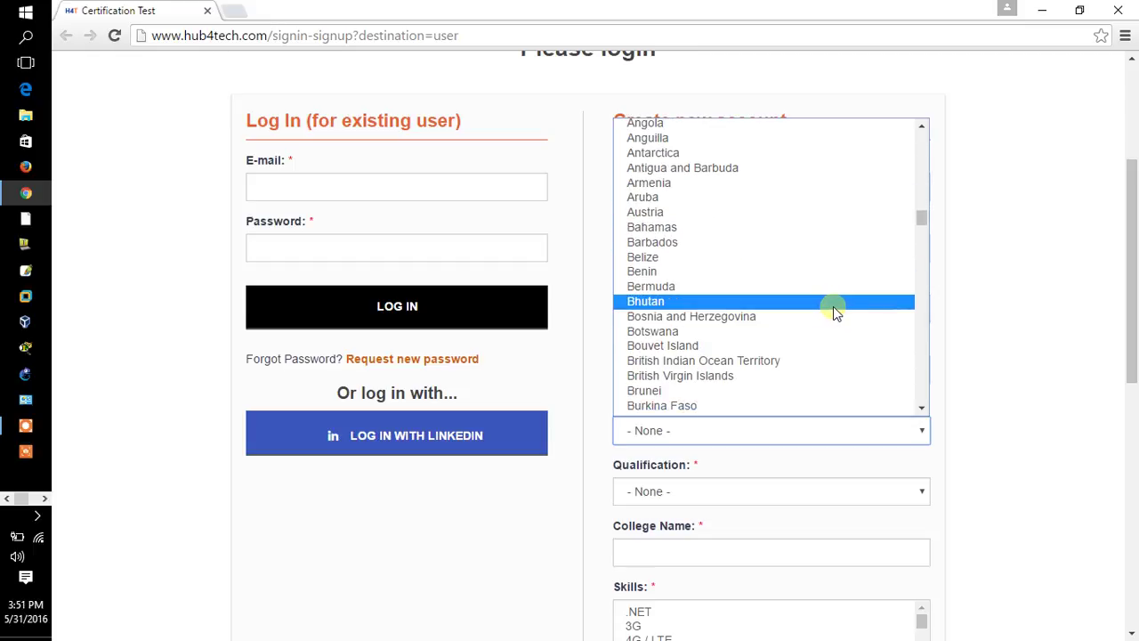
pyautogui.scroll(-3, 833, 306)
pyautogui.scroll(-3, 819, 275)
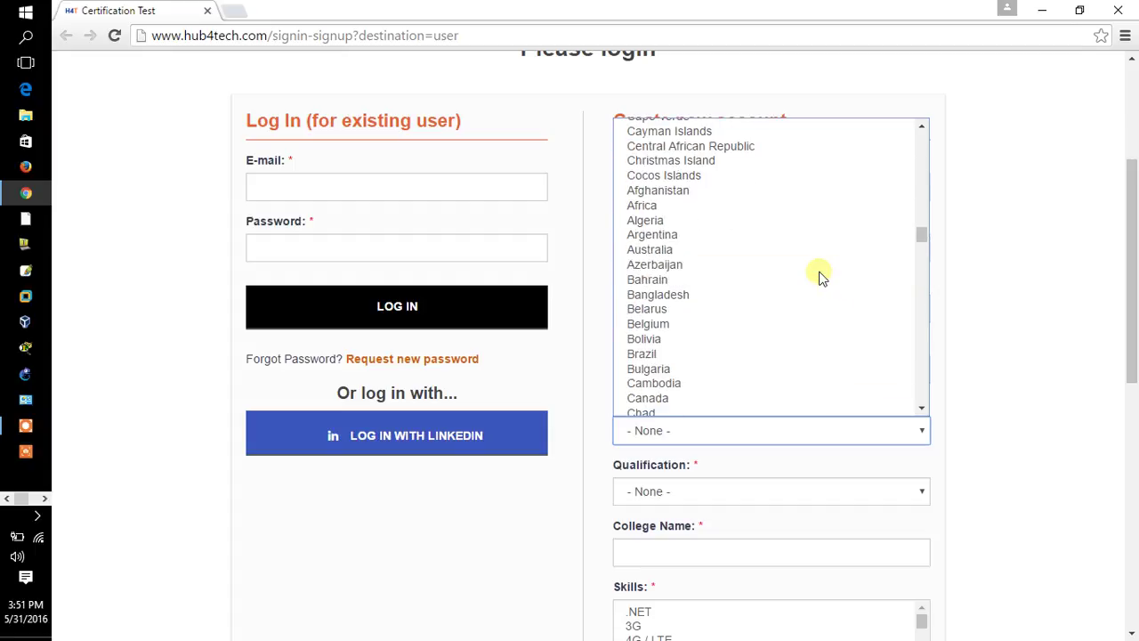
pyautogui.click(753, 295)
pyautogui.scroll(-1, 894, 316)
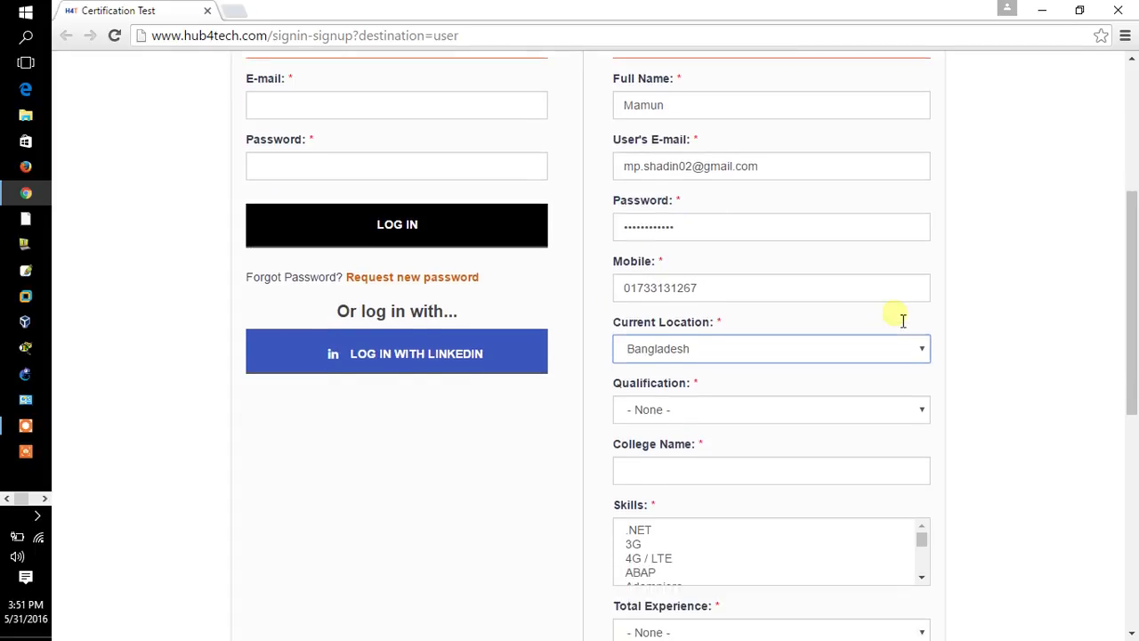
# Set Qualification to ITI Diploma and move to the College Name field
pyautogui.click(841, 404)
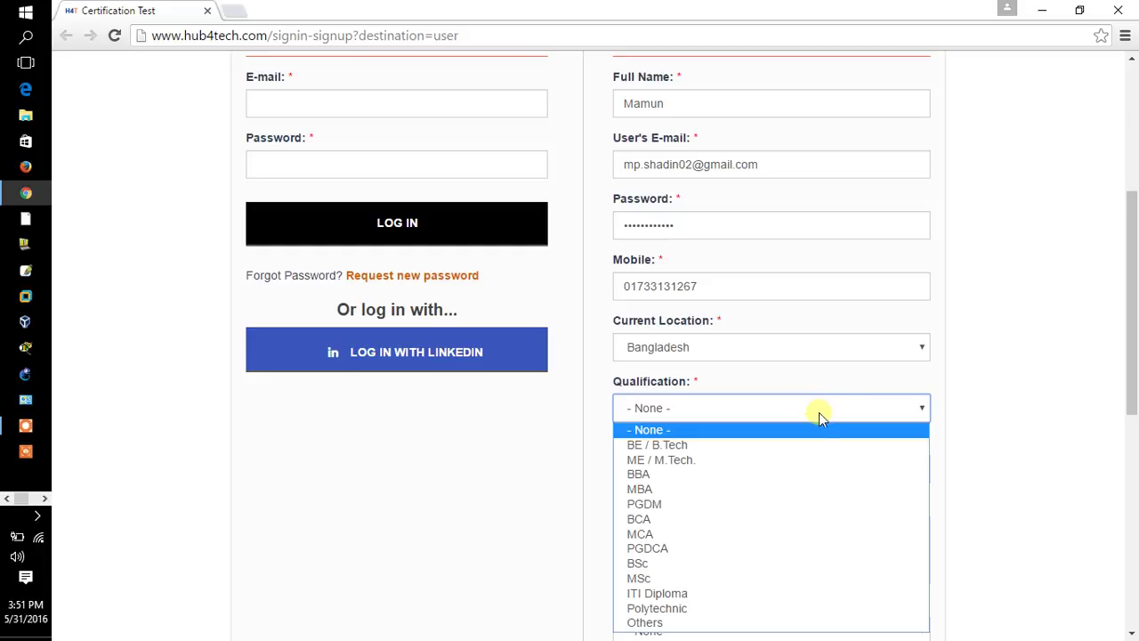
pyautogui.click(818, 408)
pyautogui.scroll(-2, 816, 391)
pyautogui.click(864, 240)
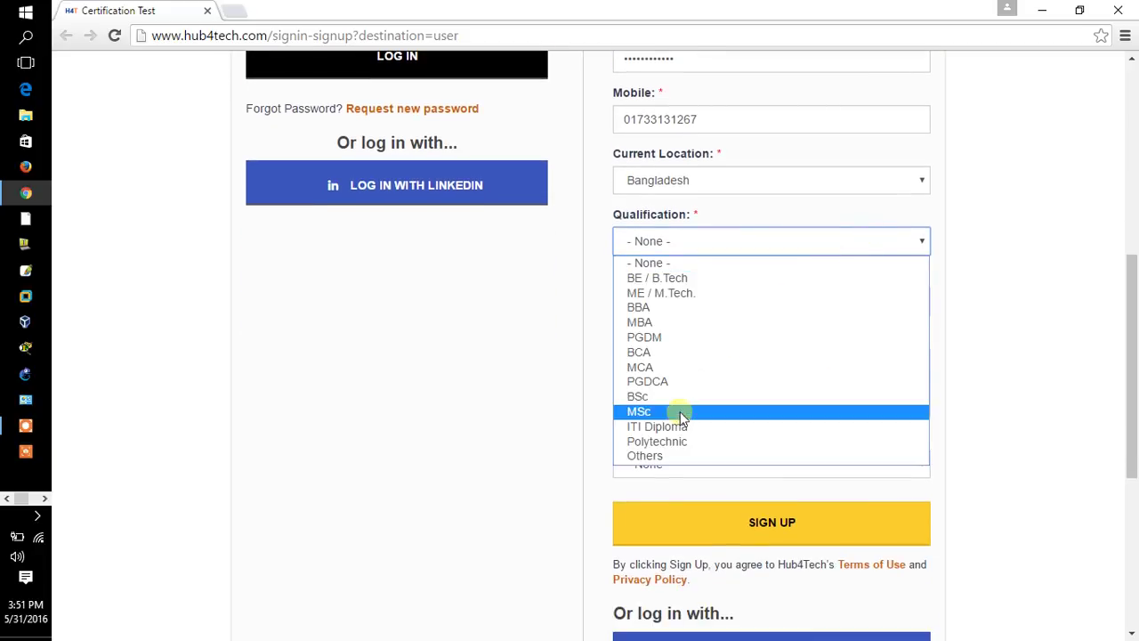
pyautogui.click(677, 431)
pyautogui.click(694, 302)
pyautogui.write('BCM')
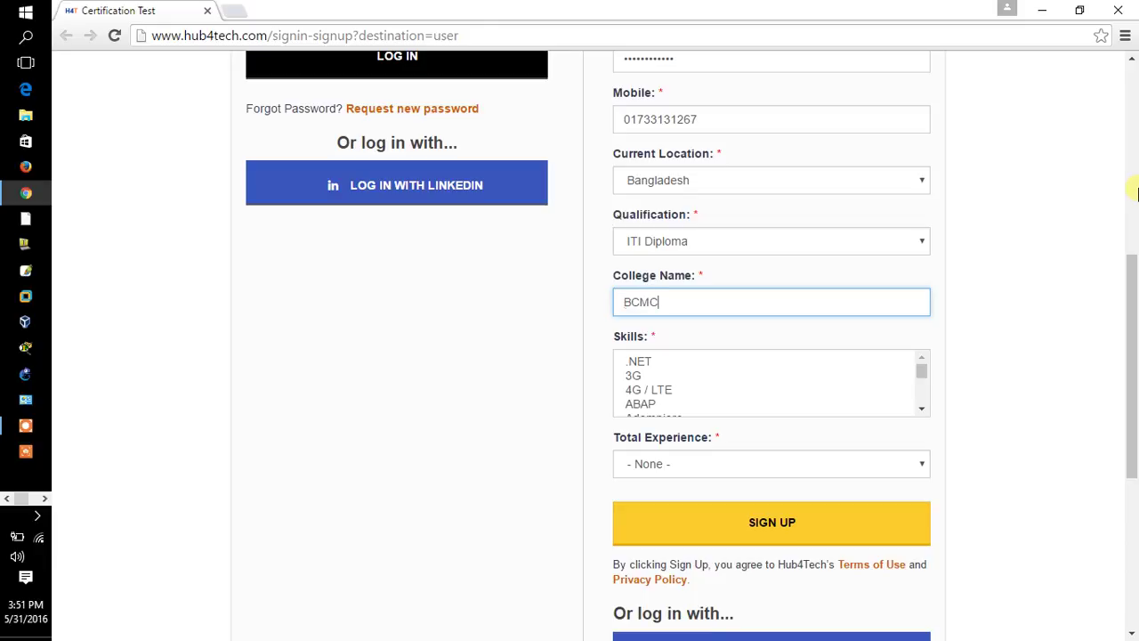
# Enter the college name and scroll down through the Skills list
pyautogui.write('Colle')
pyautogui.write('ge of Enginer')
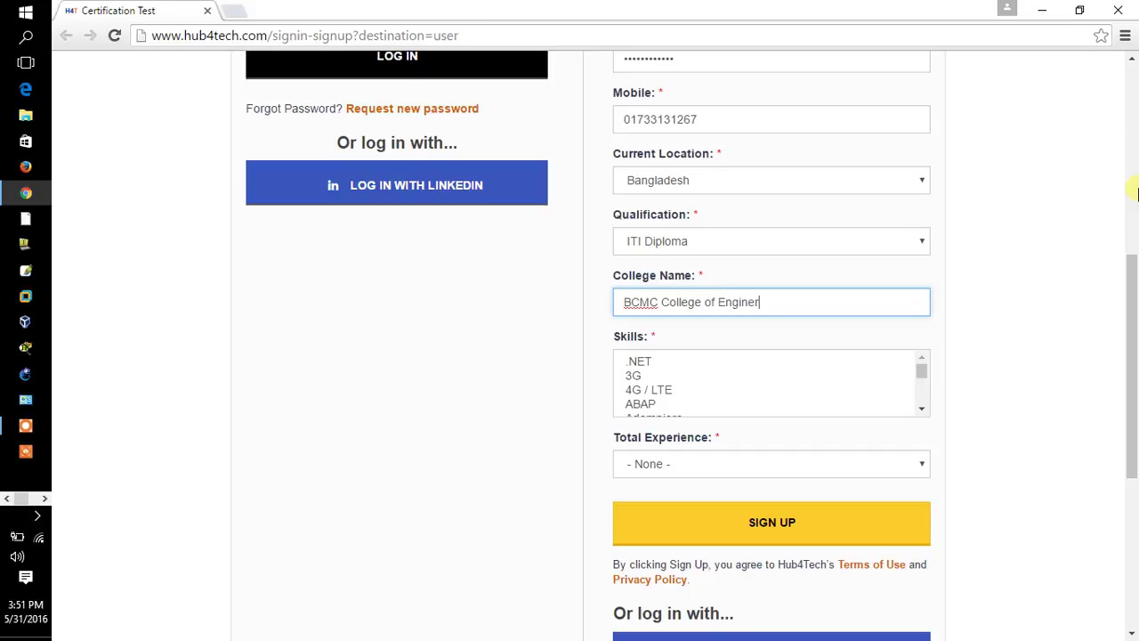
pyautogui.write('ing & Techno')
pyautogui.write('logy')
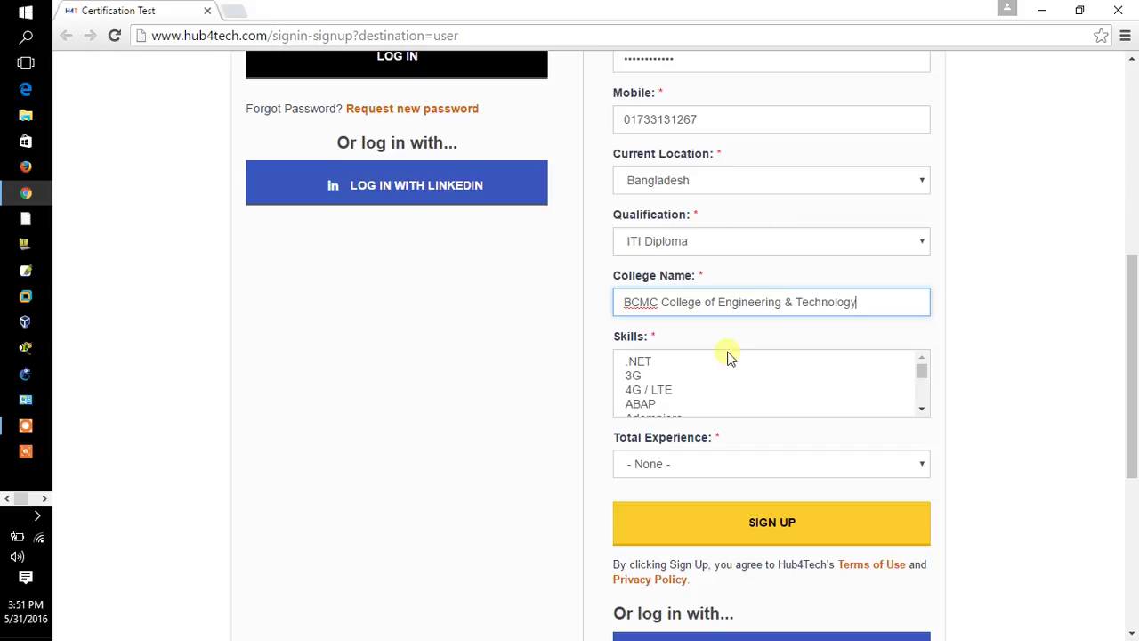
pyautogui.click(921, 412)
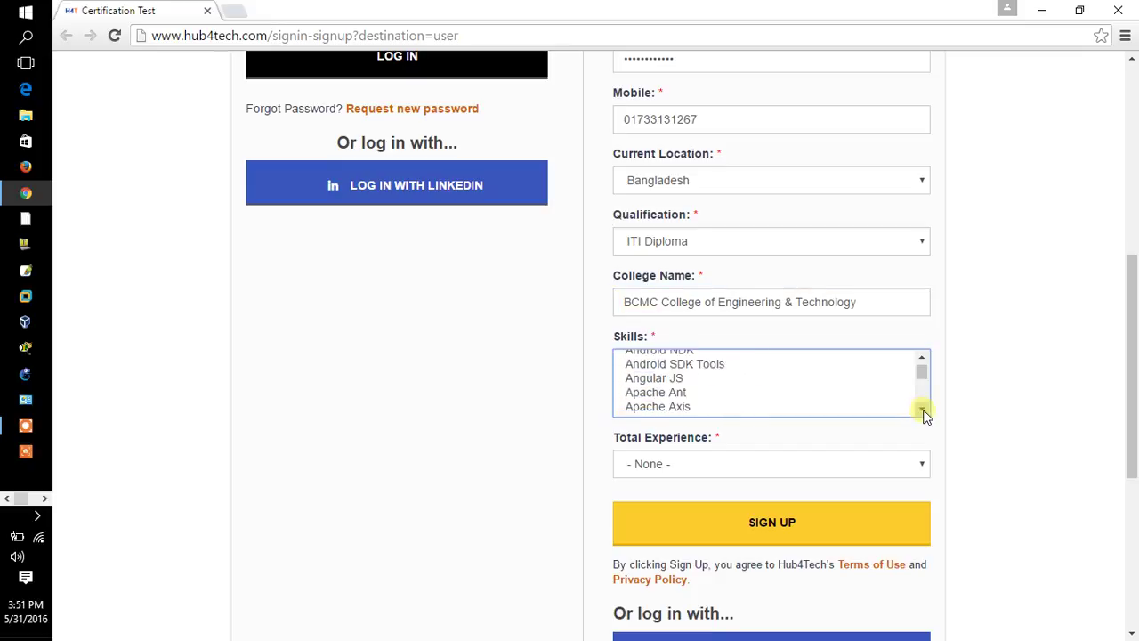
pyautogui.click(921, 412)
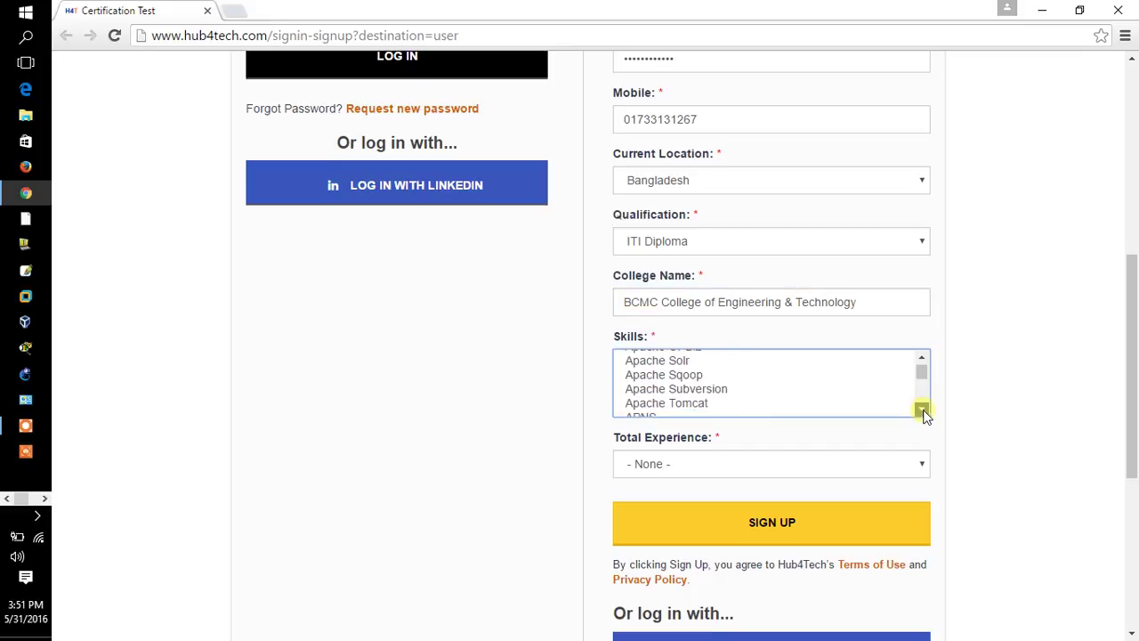
pyautogui.click(920, 412)
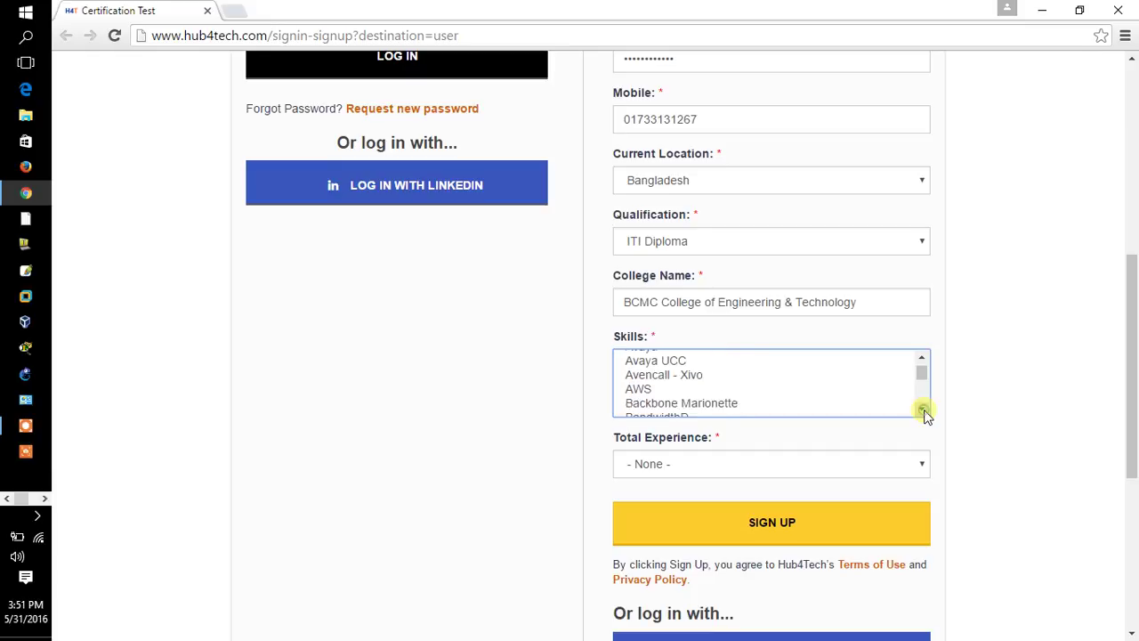
pyautogui.click(921, 412)
pyautogui.click(920, 412)
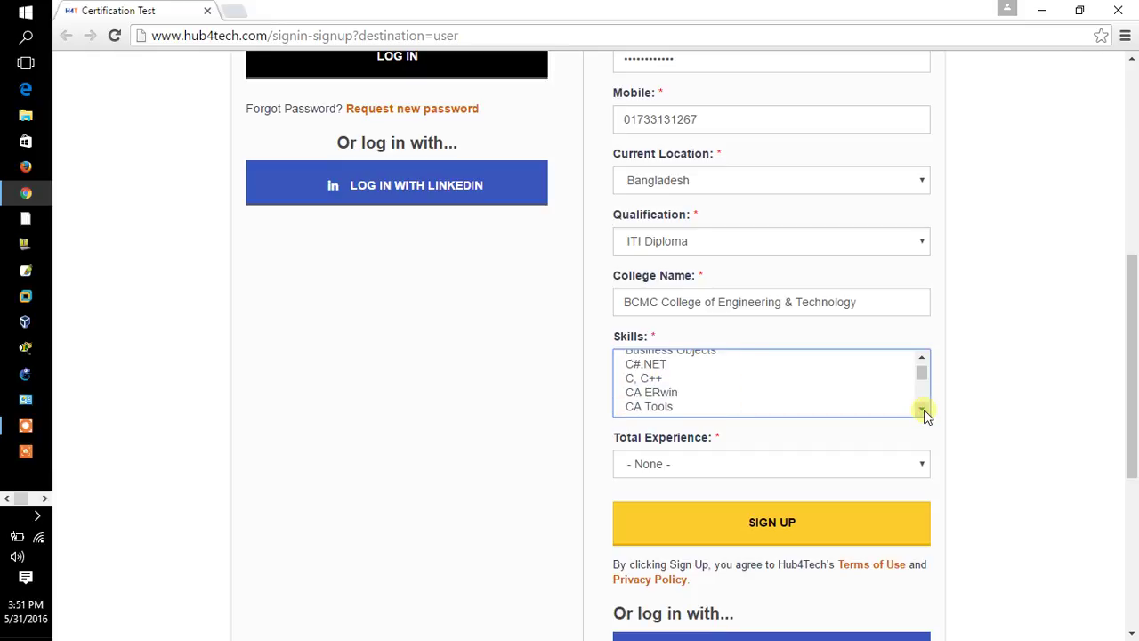
pyautogui.click(921, 412)
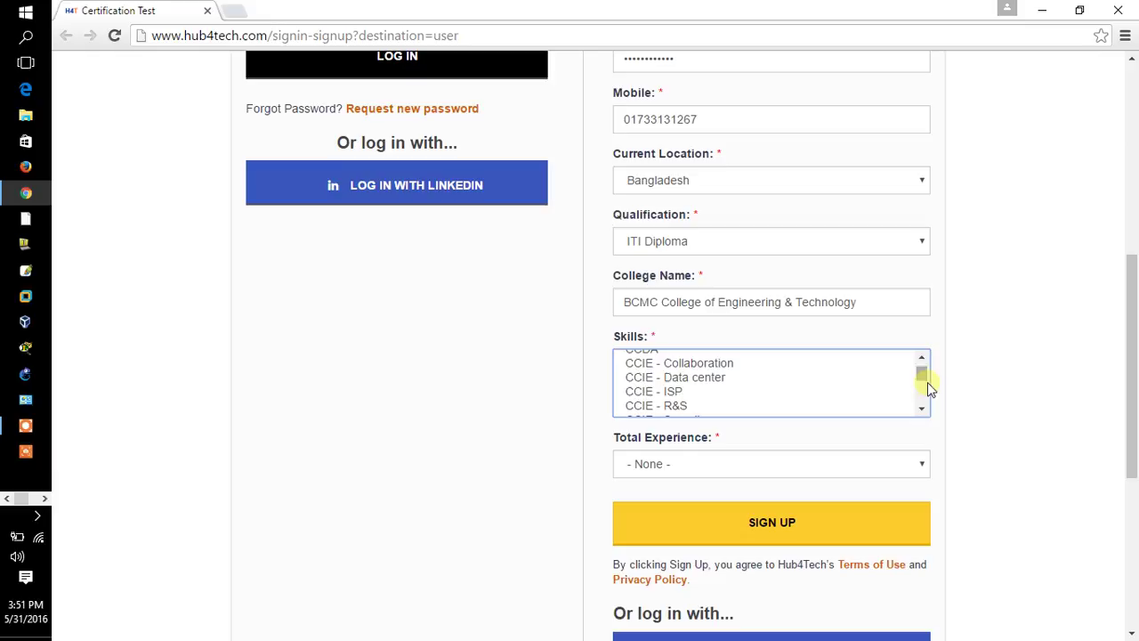
pyautogui.click(923, 359)
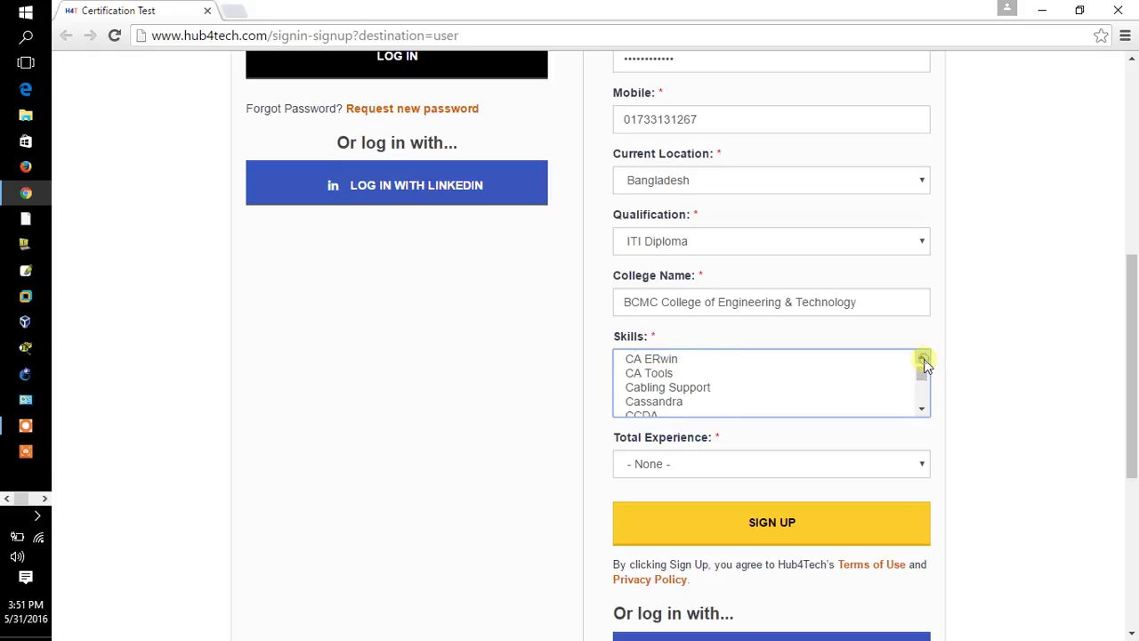
# Select CCNA - R&S in the Skills list, passing over CCDA and CCNA - Data center
pyautogui.click(656, 414)
pyautogui.click(921, 412)
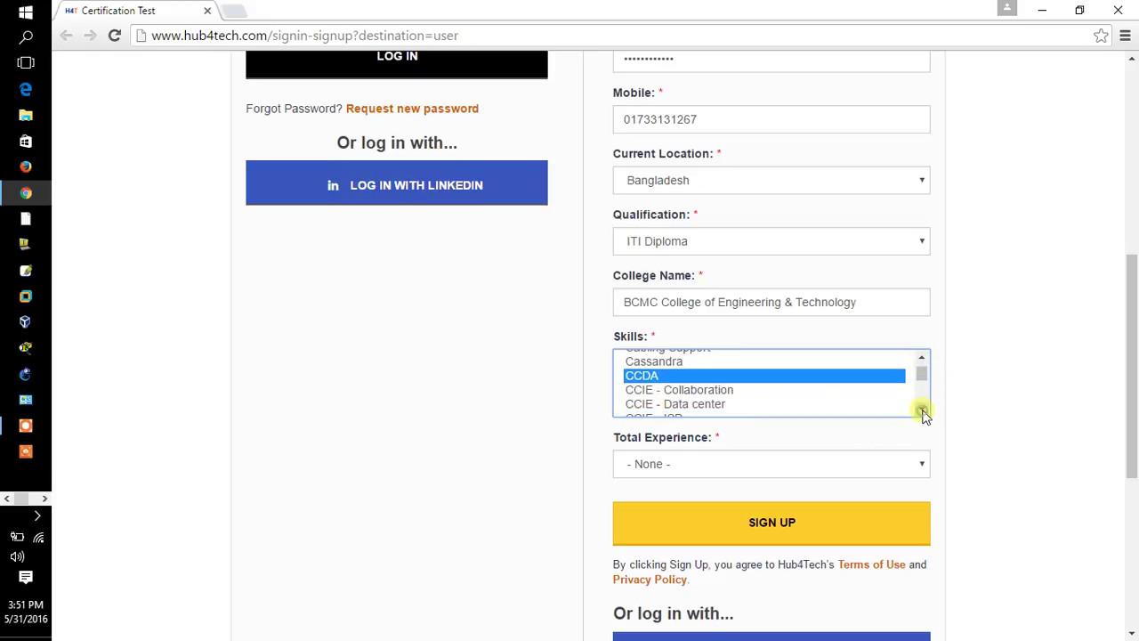
pyautogui.click(924, 411)
pyautogui.click(926, 412)
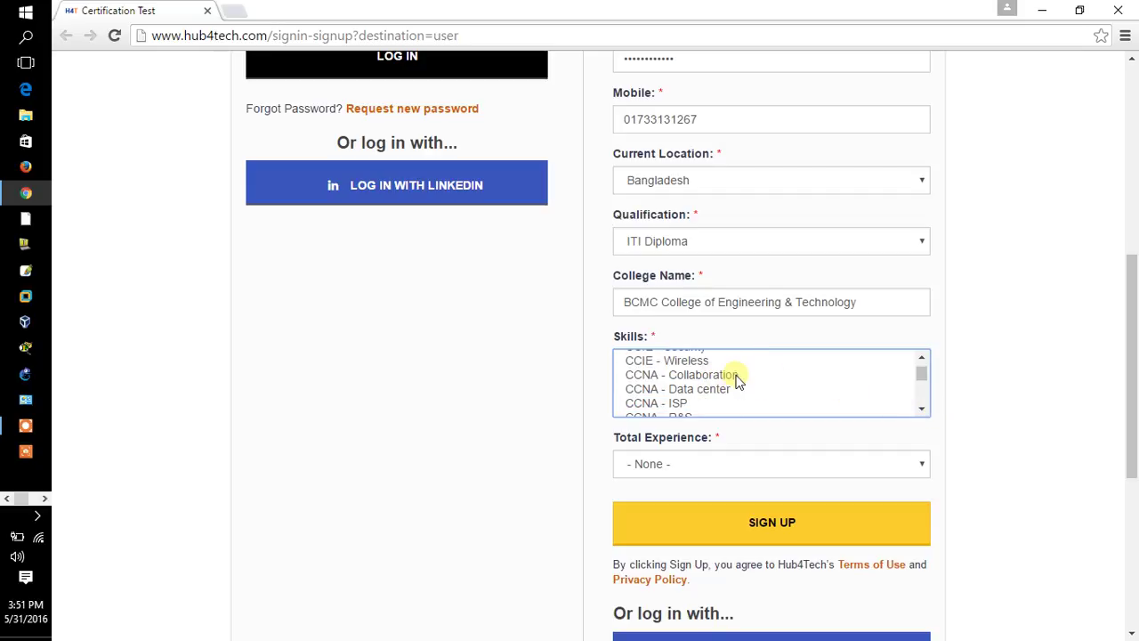
pyautogui.click(708, 390)
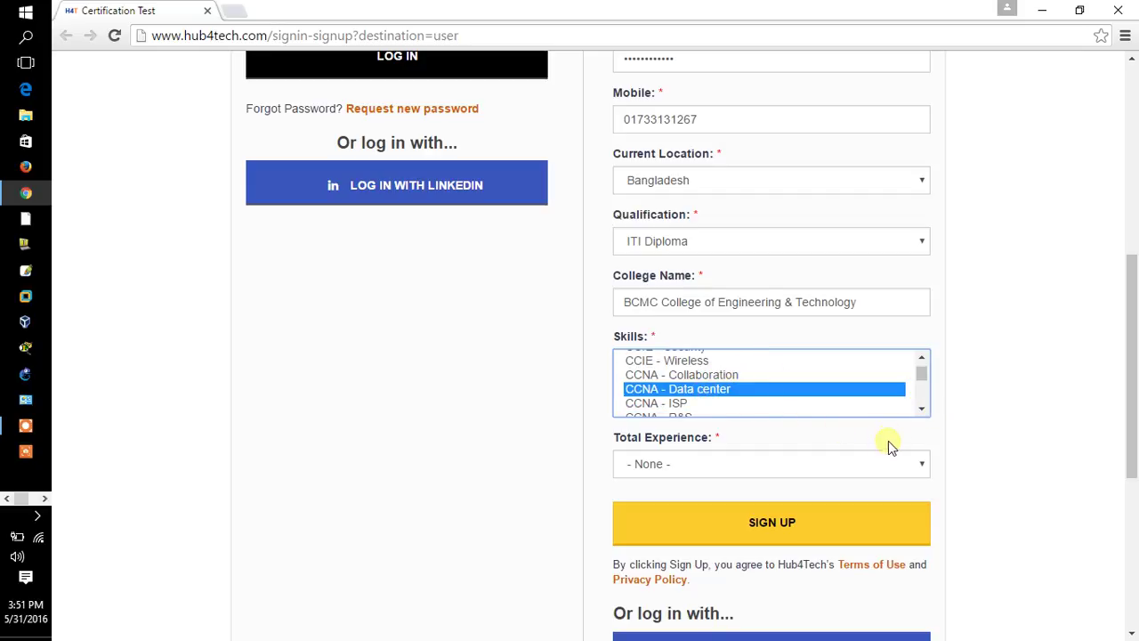
pyautogui.click(922, 409)
pyautogui.click(674, 388)
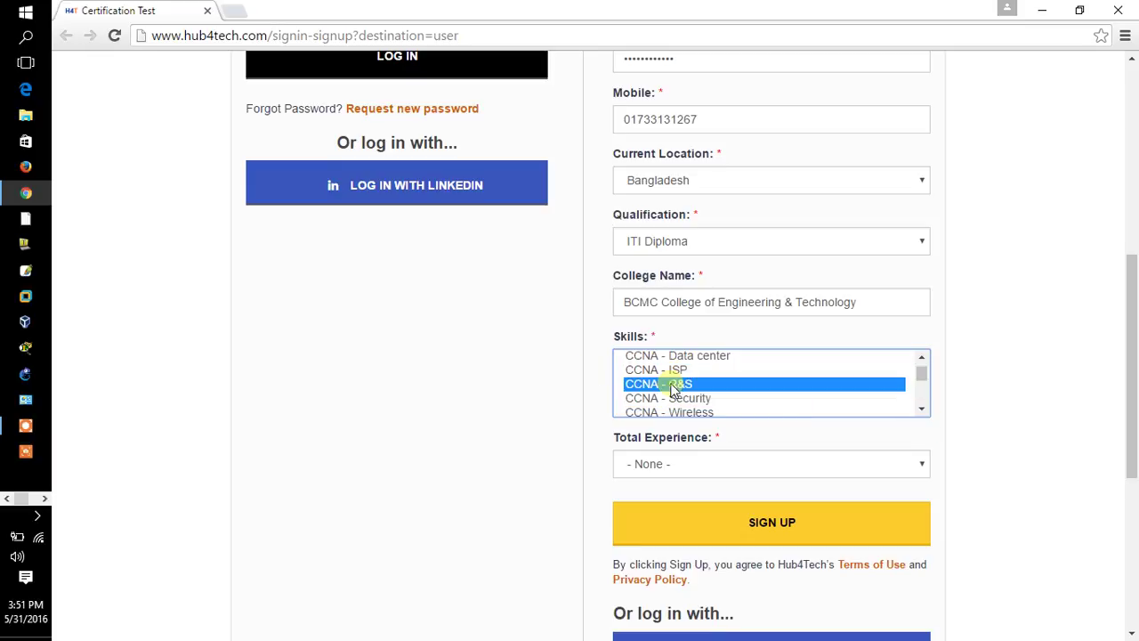
# Set Total Experience to 0 - 3 years and submit the sign-up form
pyautogui.click(910, 470)
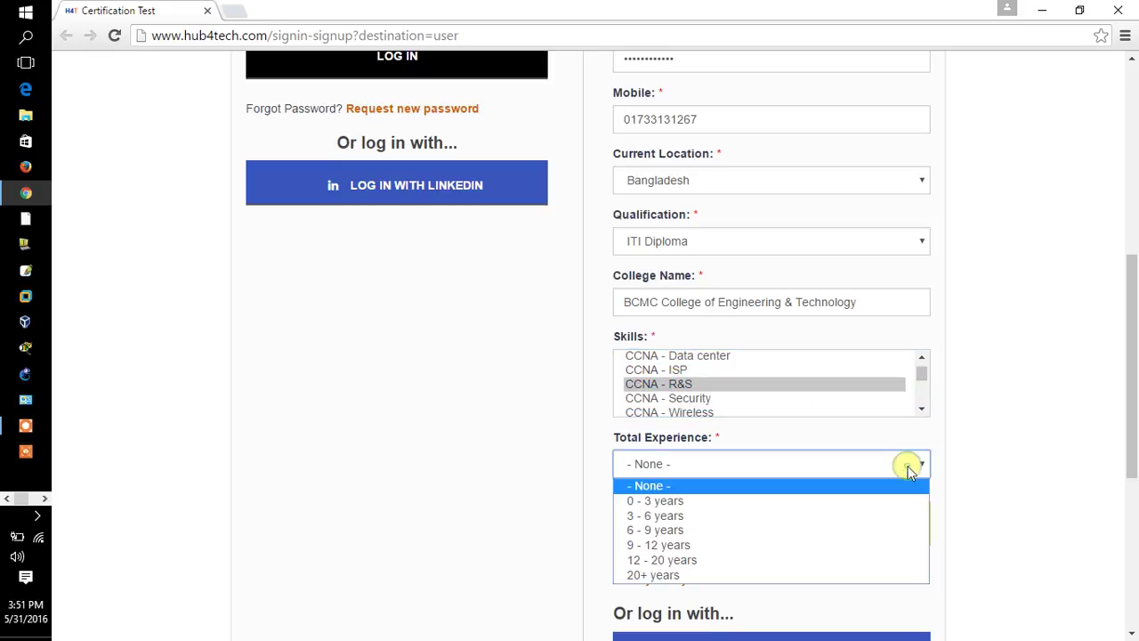
pyautogui.click(827, 500)
pyautogui.click(780, 526)
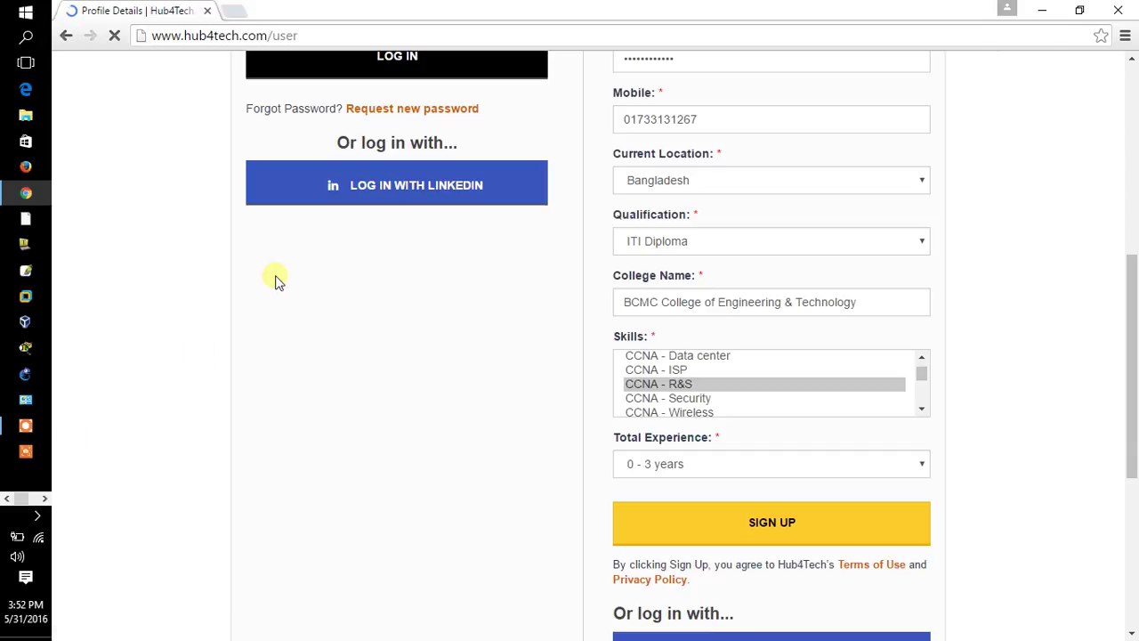
# From Profile Details, follow 'Click Here to appear in Hub4Tech Test'
pyautogui.scroll(-2, 952, 251)
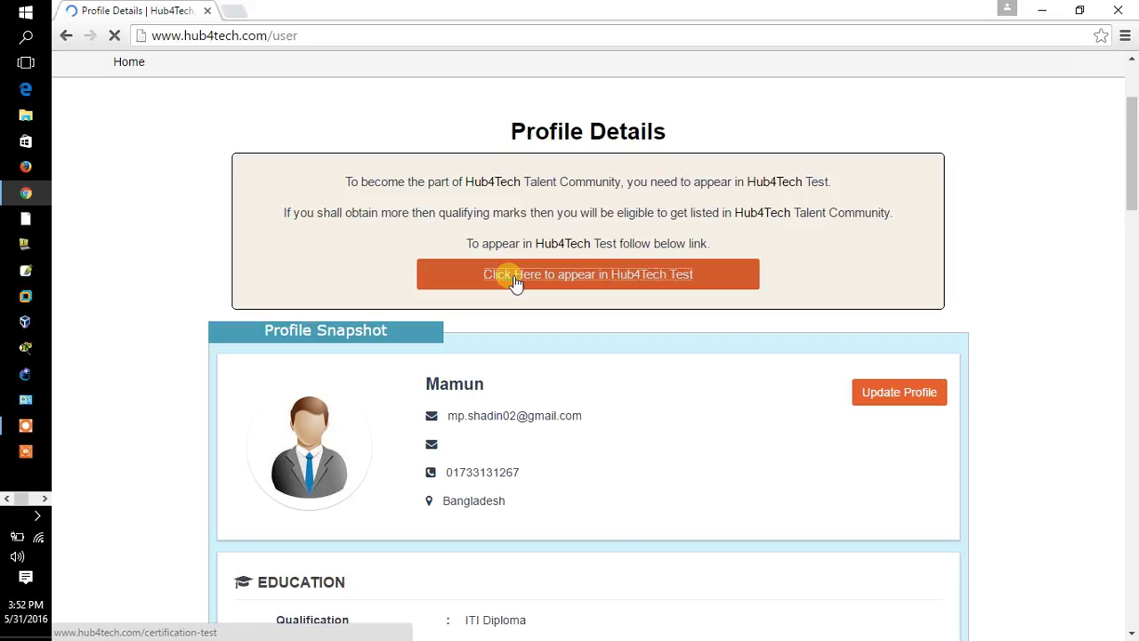
pyautogui.click(511, 280)
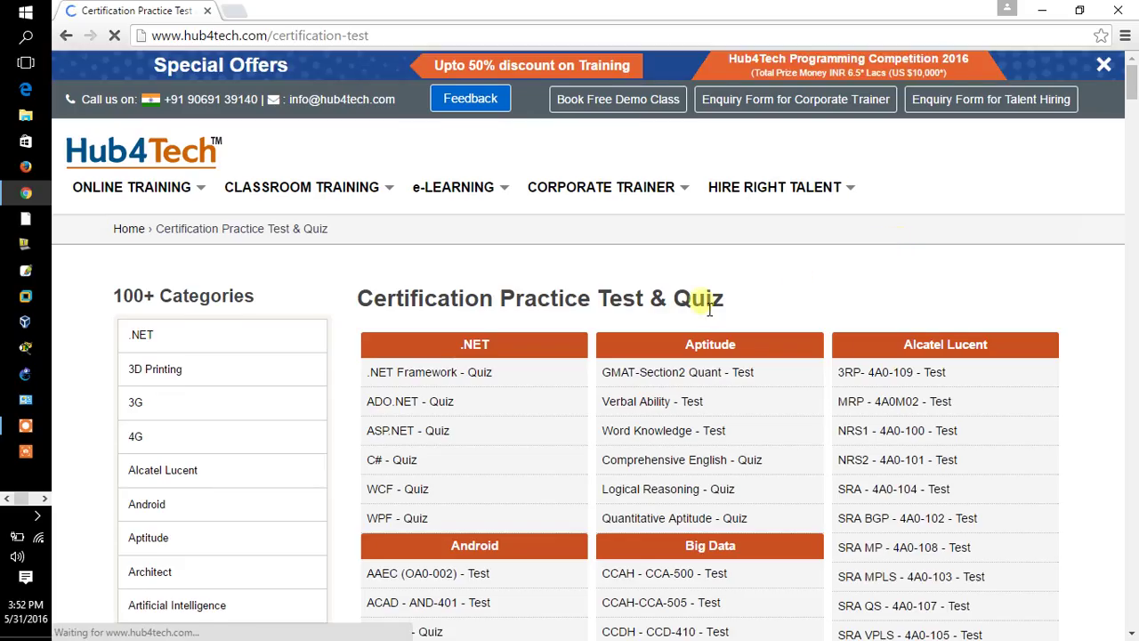
# Let Chrome save the Hub4Tech login password
pyautogui.scroll(-1, 703, 303)
pyautogui.scroll(-1, 703, 305)
pyautogui.scroll(-1, 708, 301)
pyautogui.scroll(-1, 712, 298)
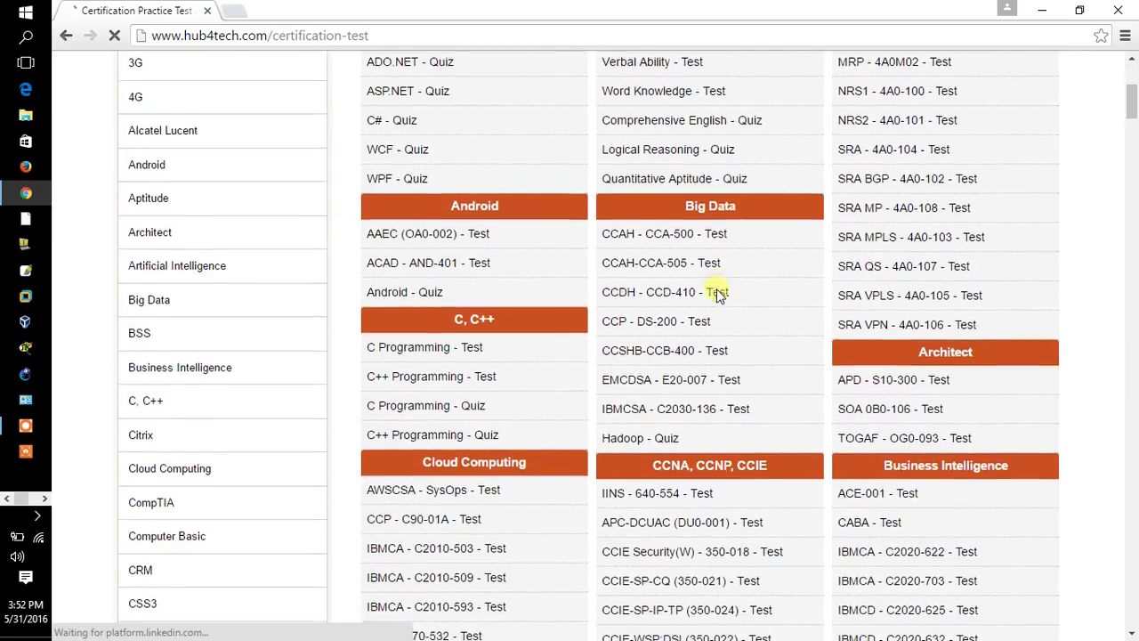
pyautogui.scroll(-2, 717, 289)
pyautogui.scroll(1, 718, 280)
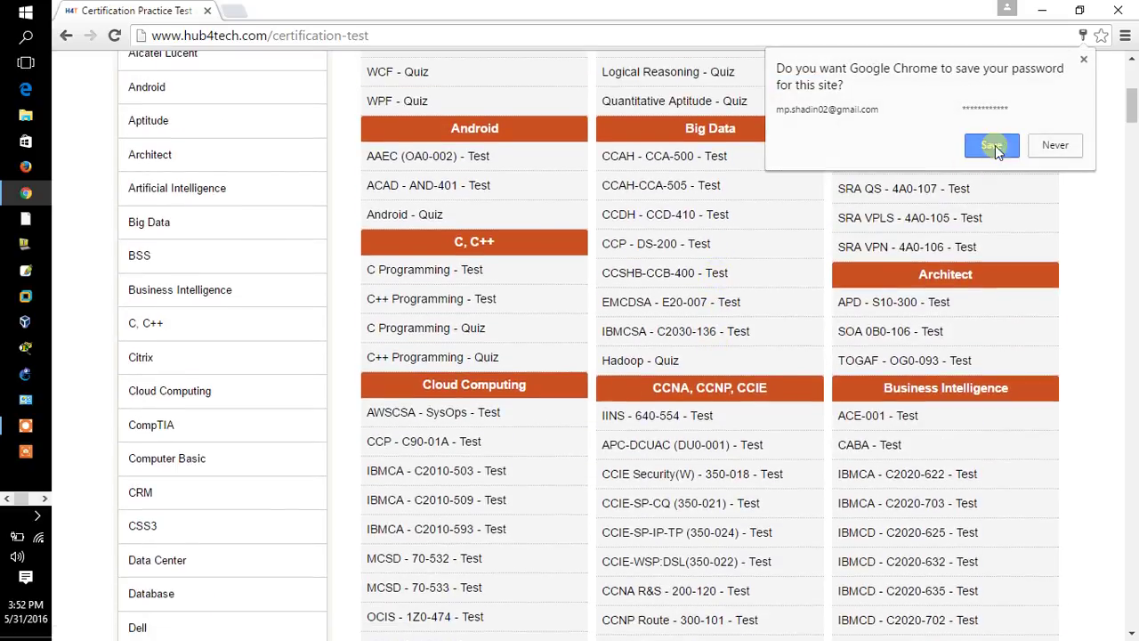
pyautogui.click(1009, 147)
# Open 'CCNA R&S - 200-120 - Test' from the CCNA, CCNP, CCIE list
pyautogui.scroll(-1, 676, 302)
pyautogui.scroll(-1, 681, 307)
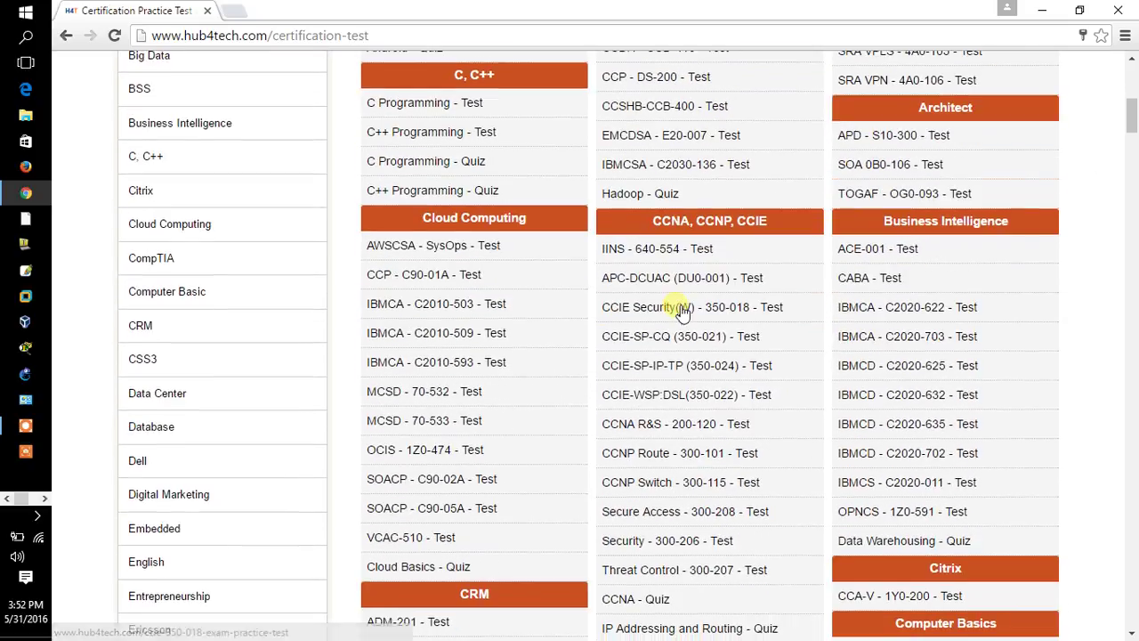
pyautogui.scroll(-1, 681, 307)
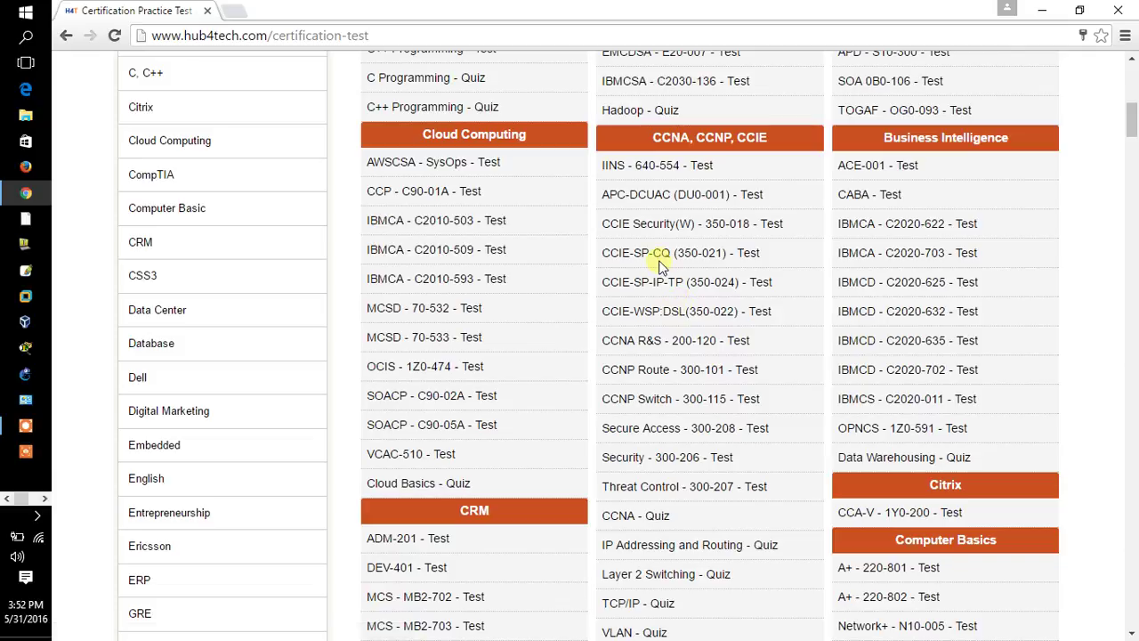
pyautogui.click(650, 343)
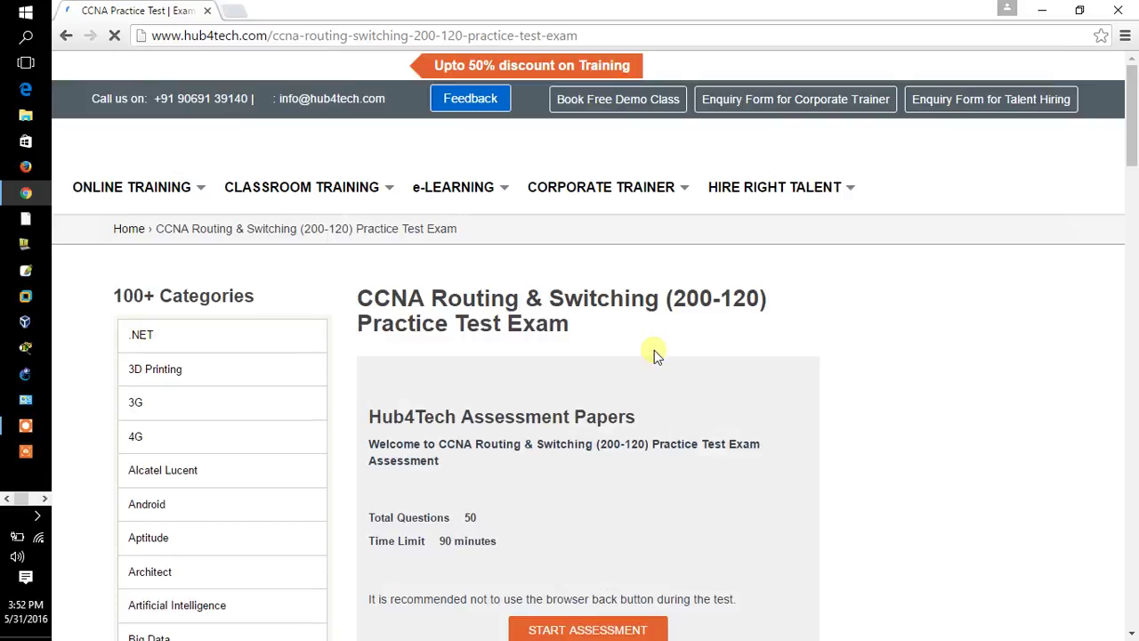
# Start the assessment on the CCNA 200-120 exam page
pyautogui.scroll(-2, 765, 342)
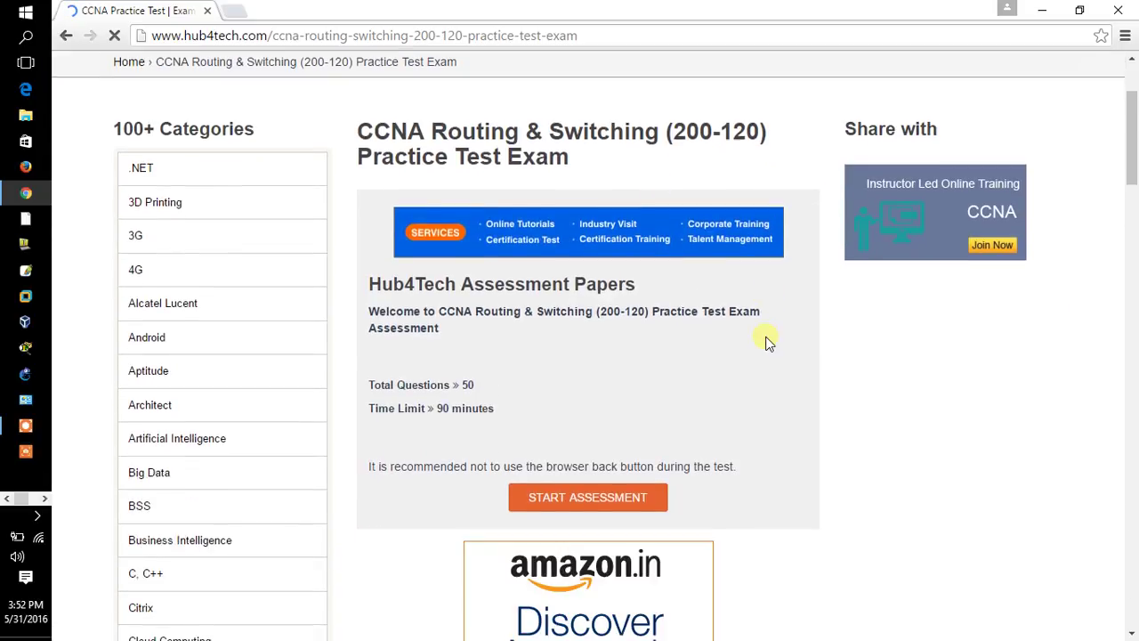
pyautogui.scroll(-1, 757, 339)
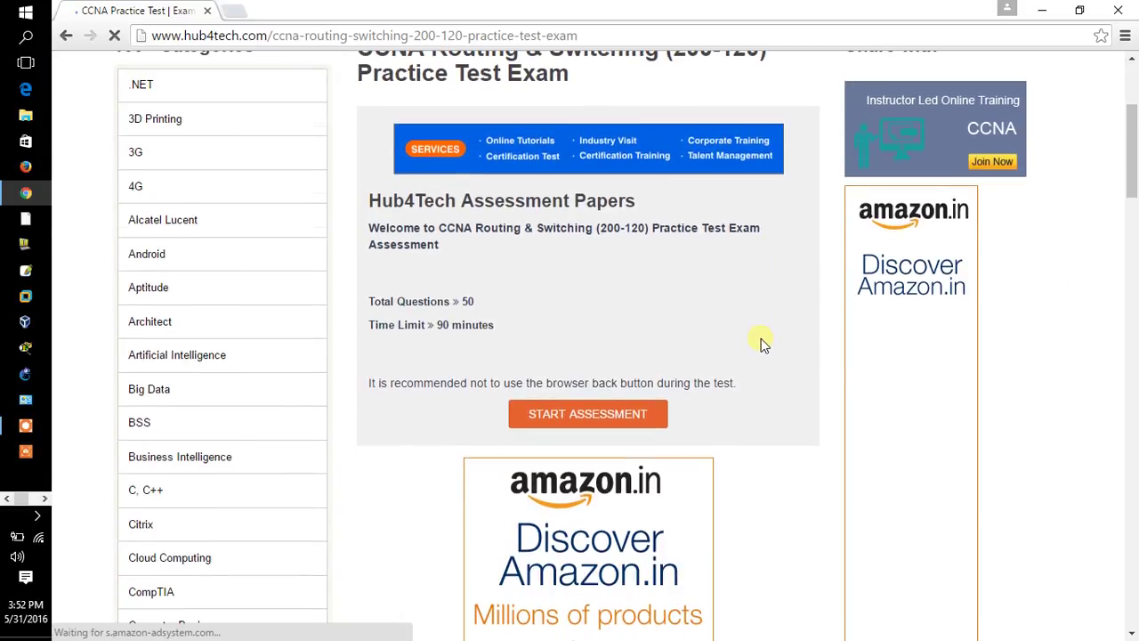
pyautogui.click(585, 422)
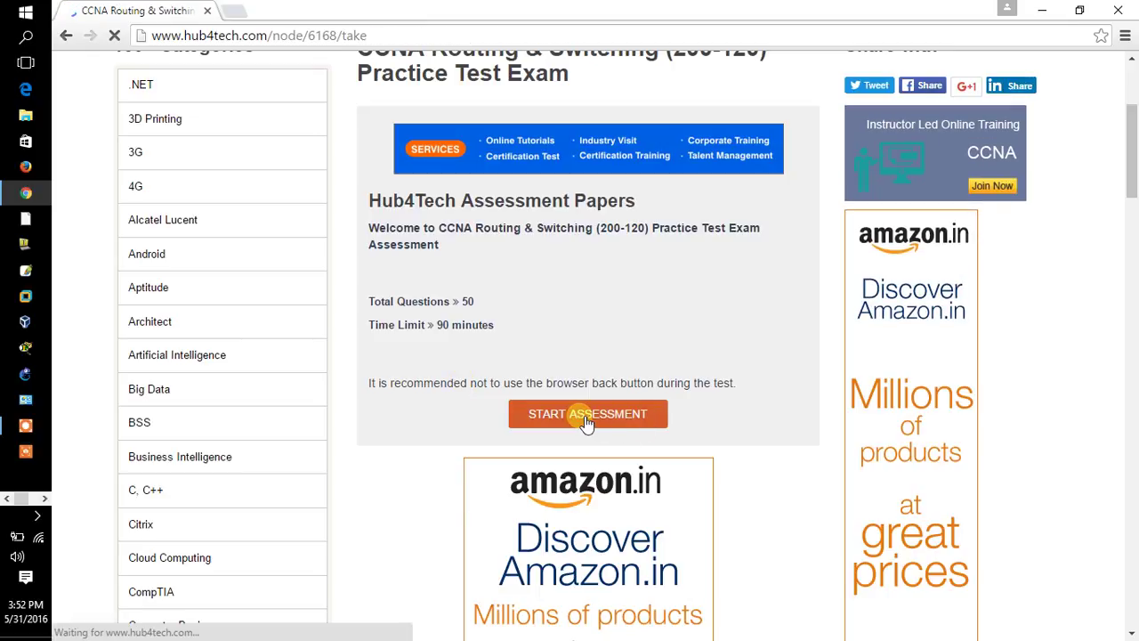
# Read the EtherChannel question, answer 'the port-channel 1 interface', and advance to question 2
pyautogui.scroll(-2, 796, 374)
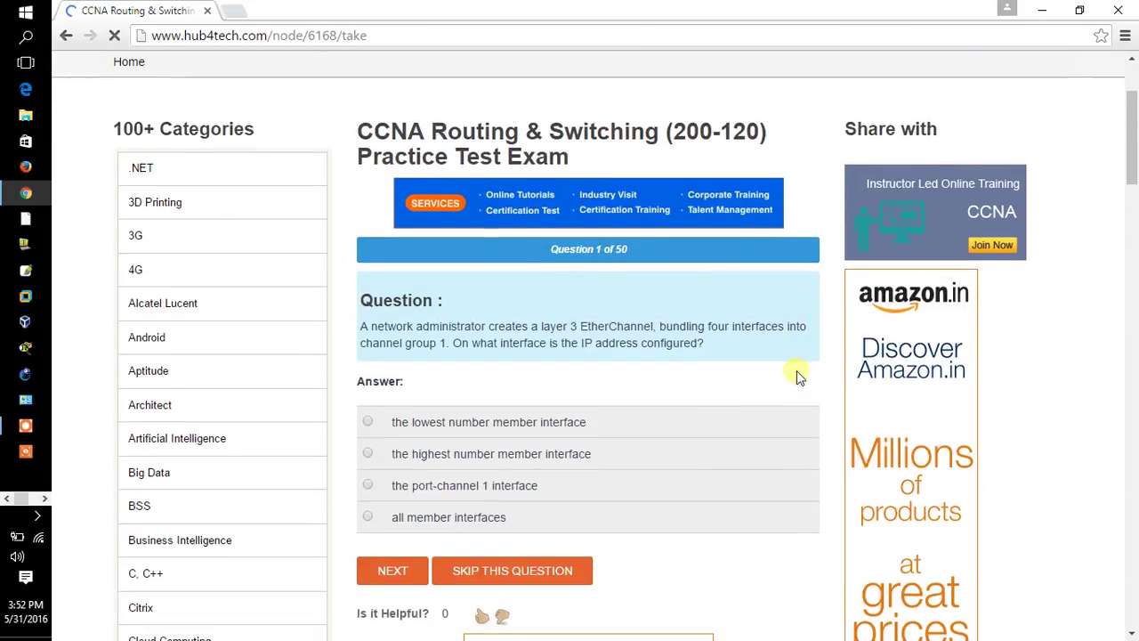
pyautogui.scroll(-1, 712, 302)
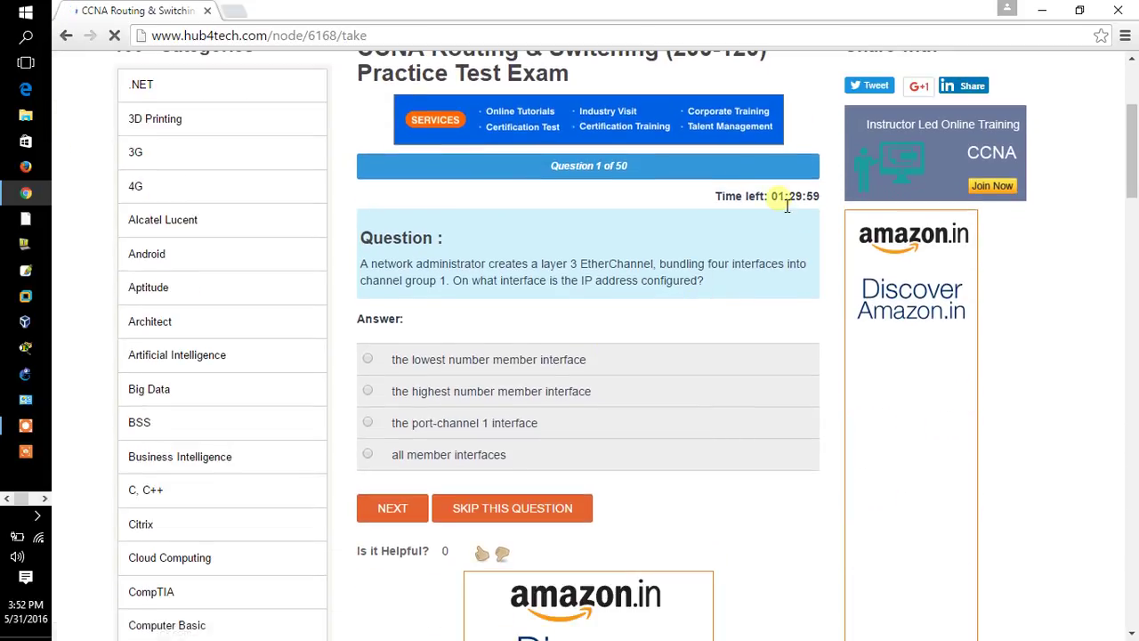
pyautogui.doubleClick(740, 199)
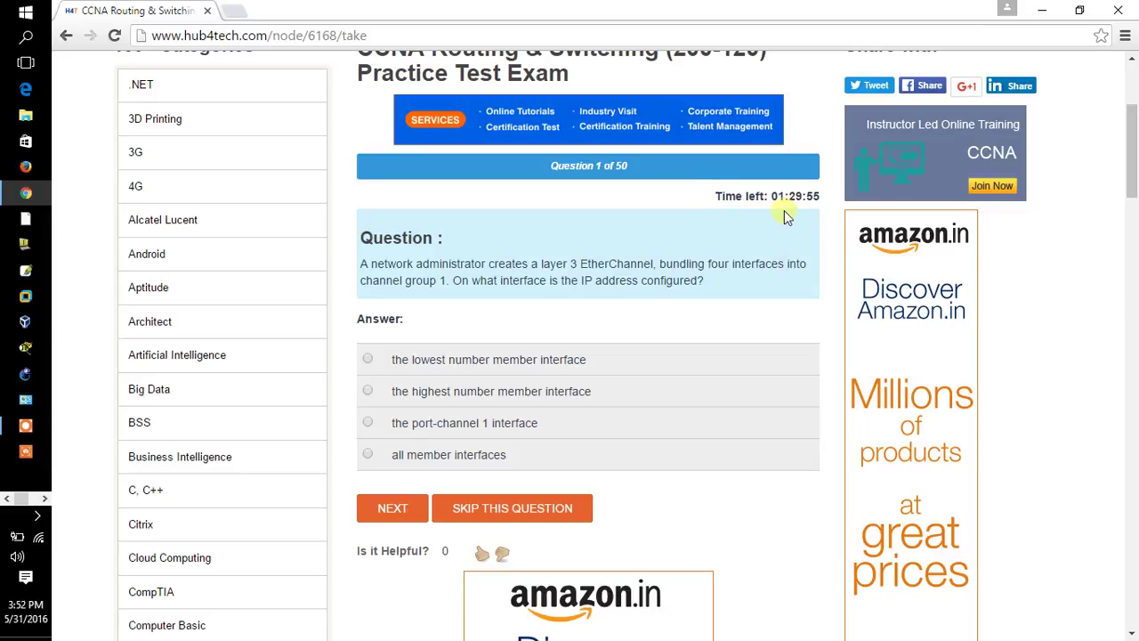
pyautogui.moveTo(775, 198); pyautogui.dragTo(822, 195)
pyautogui.scroll(-1, 755, 226)
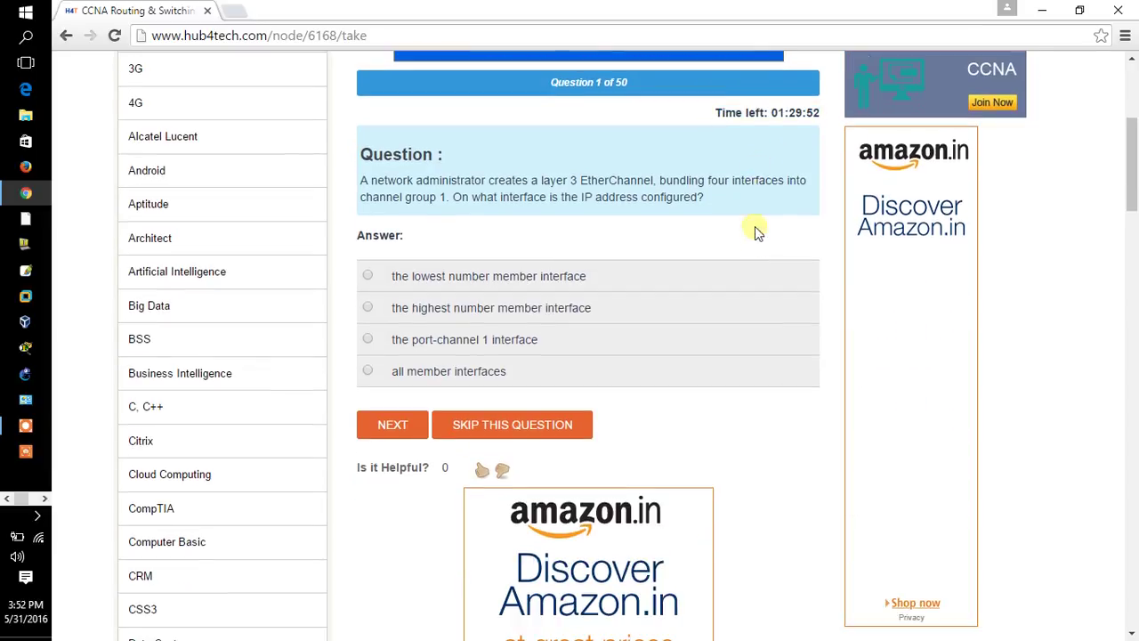
pyautogui.scroll(1, 756, 135)
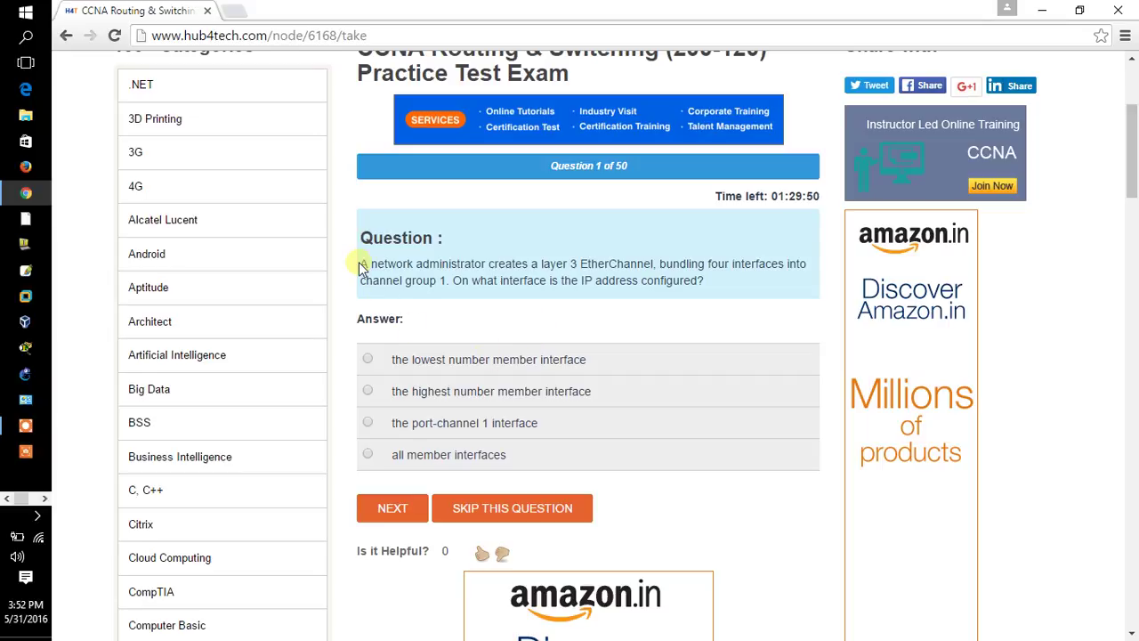
pyautogui.moveTo(369, 272); pyautogui.dragTo(720, 283)
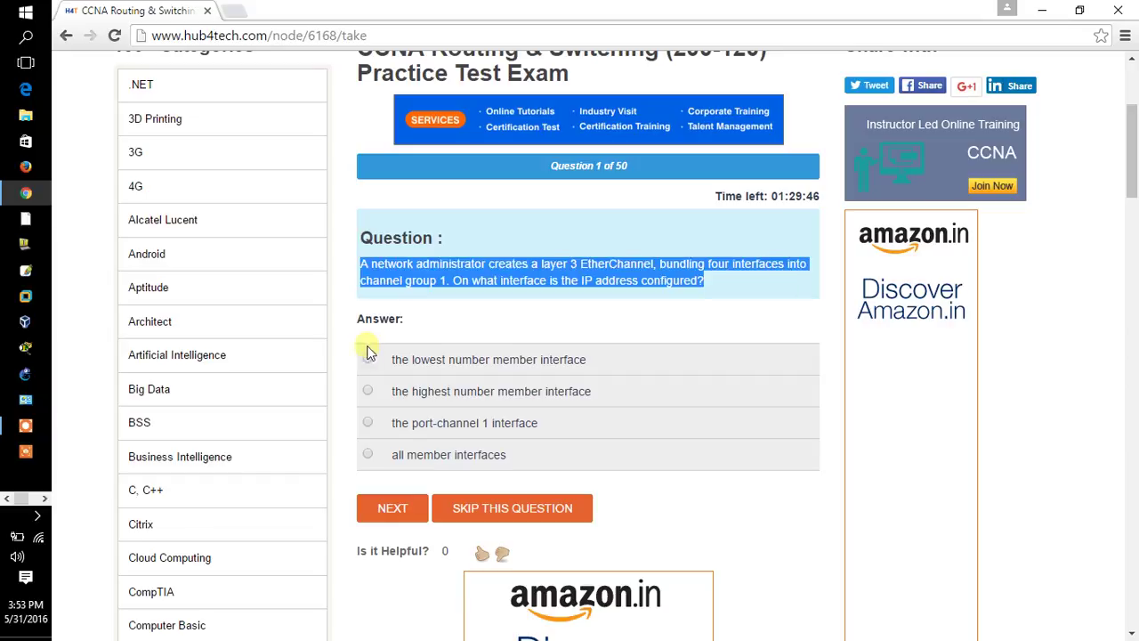
pyautogui.moveTo(369, 354); pyautogui.dragTo(572, 437)
pyautogui.click(665, 323)
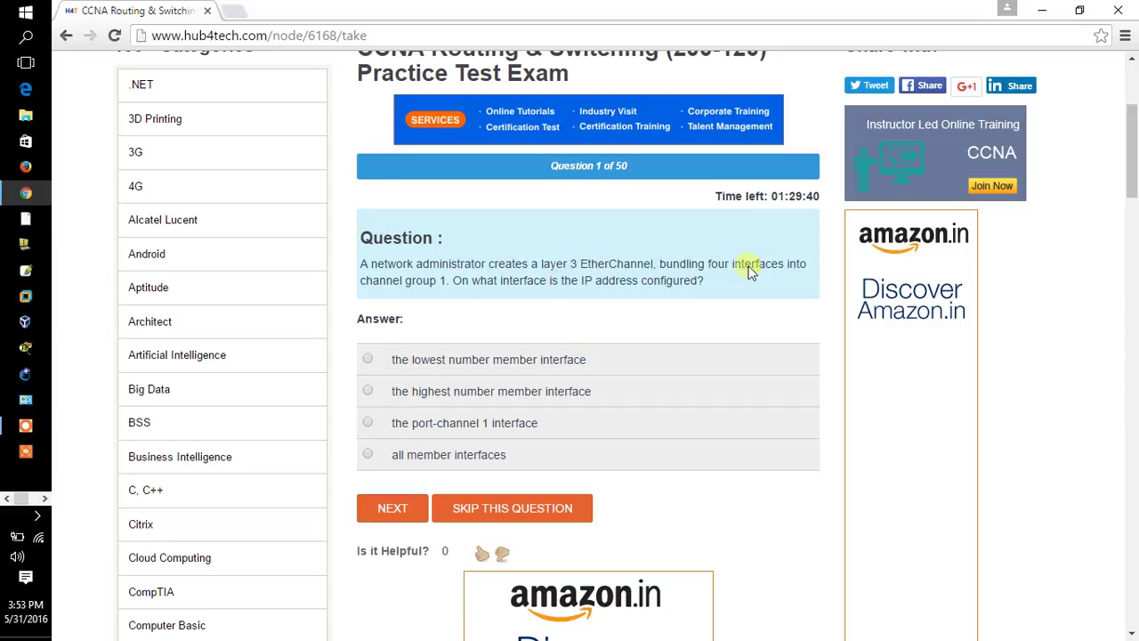
pyautogui.click(375, 424)
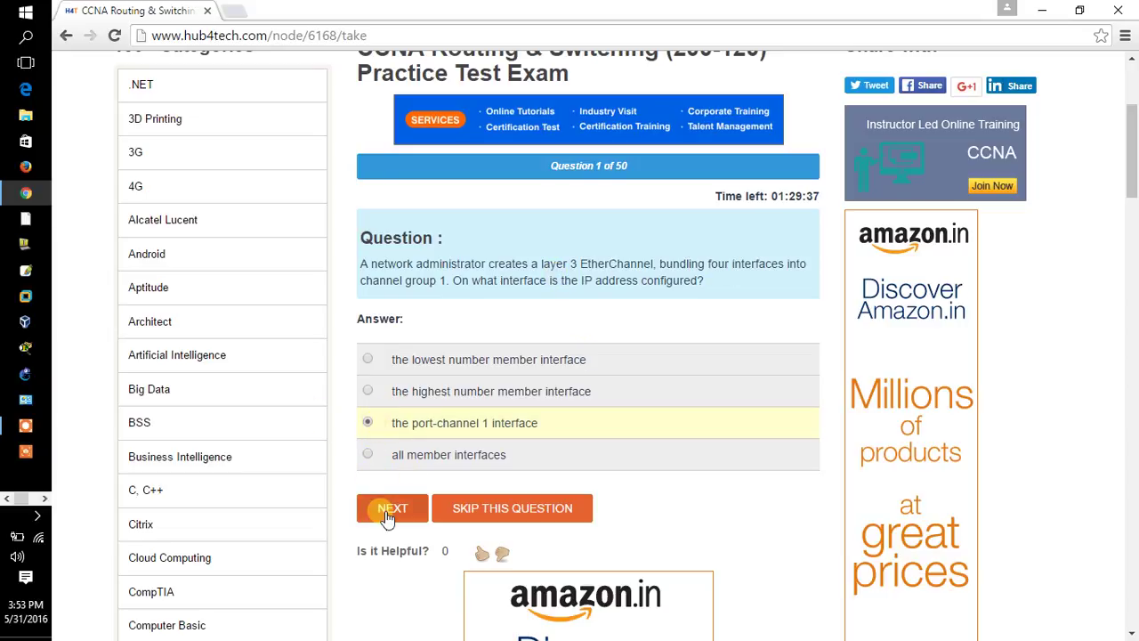
pyautogui.click(388, 506)
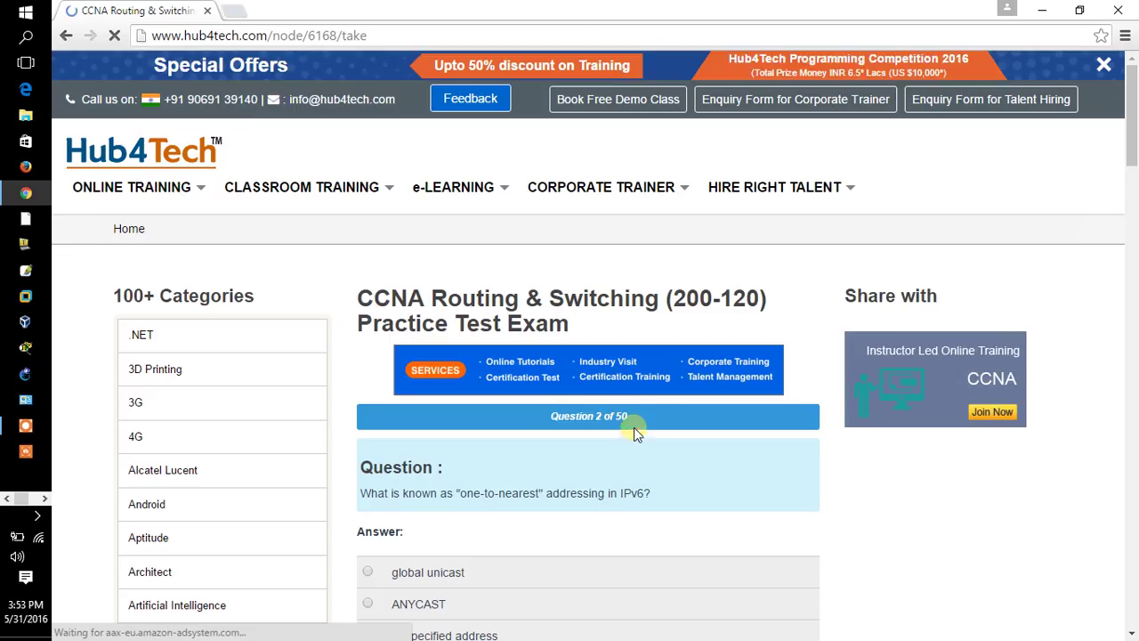
pyautogui.scroll(-4, 631, 377)
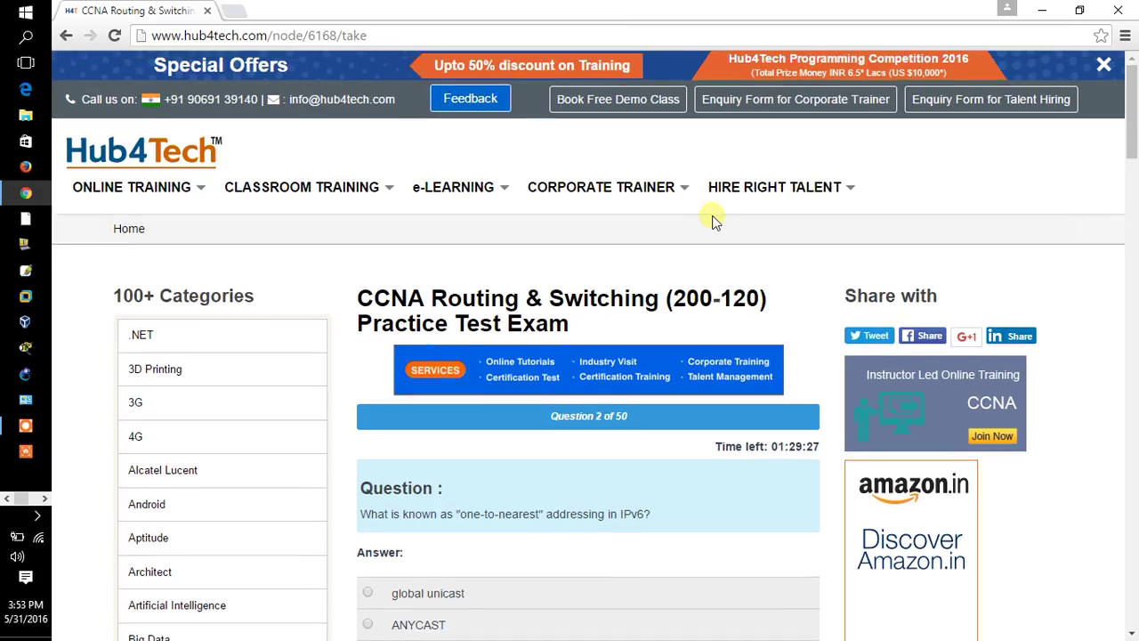
pyautogui.scroll(-6, 712, 222)
pyautogui.scroll(1, 715, 225)
pyautogui.scroll(5, 717, 224)
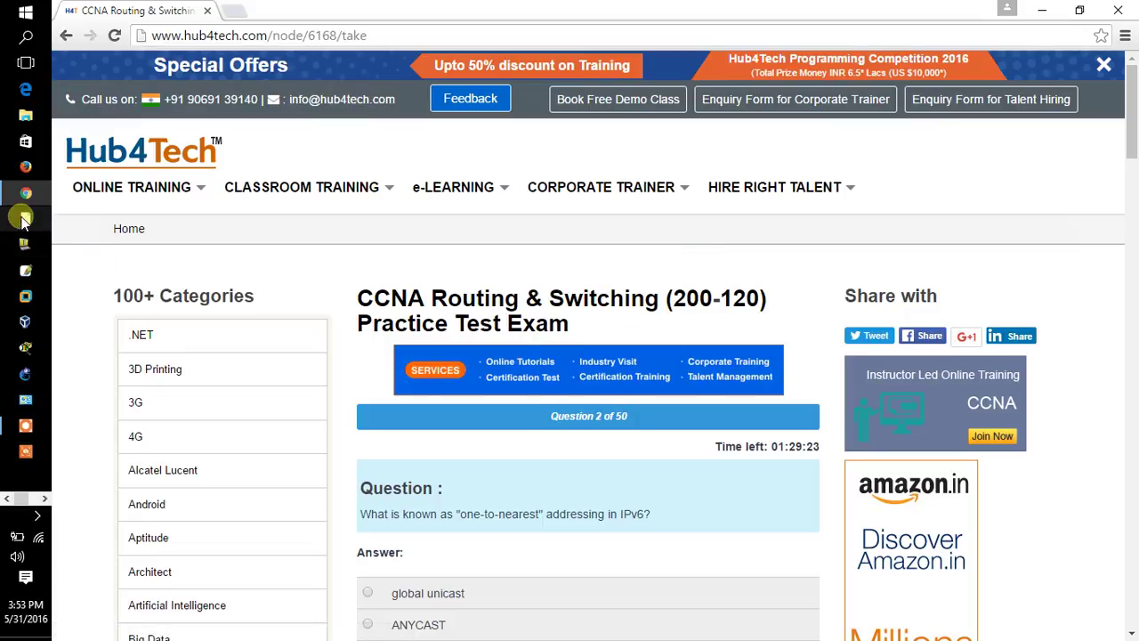
pyautogui.click(26, 422)
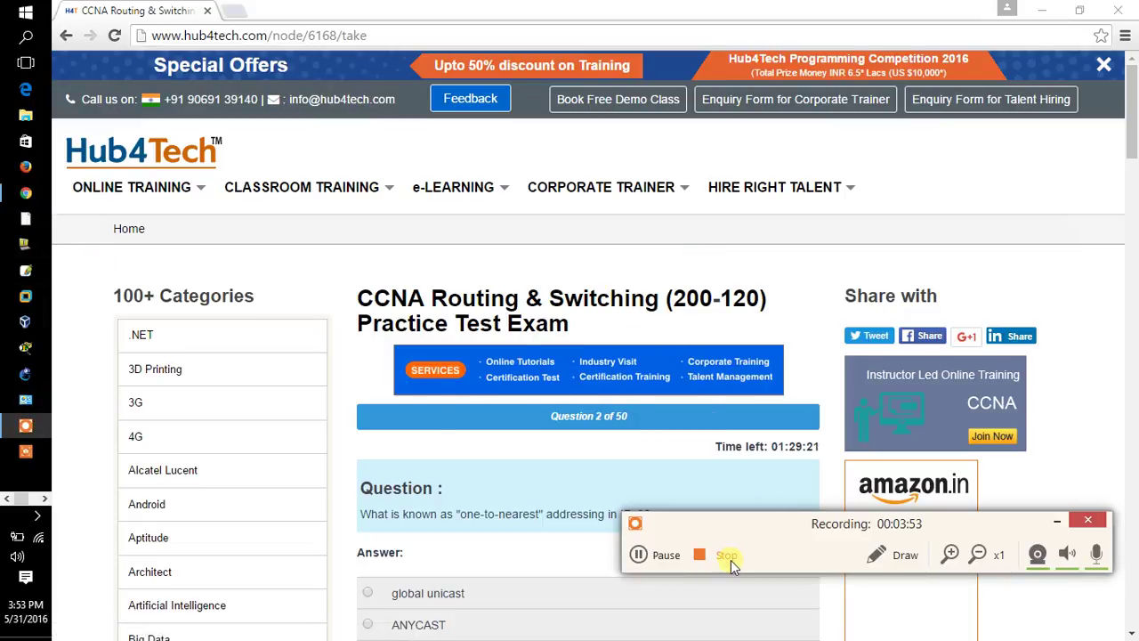